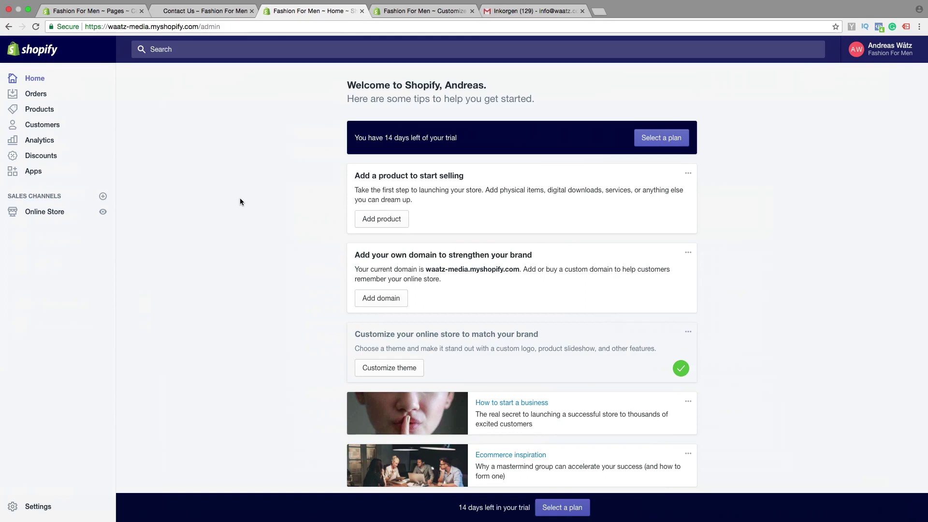
# - Create a new store page titled 'Contact Us' and put the cursor in its empty content area
pyautogui.click(51, 214)
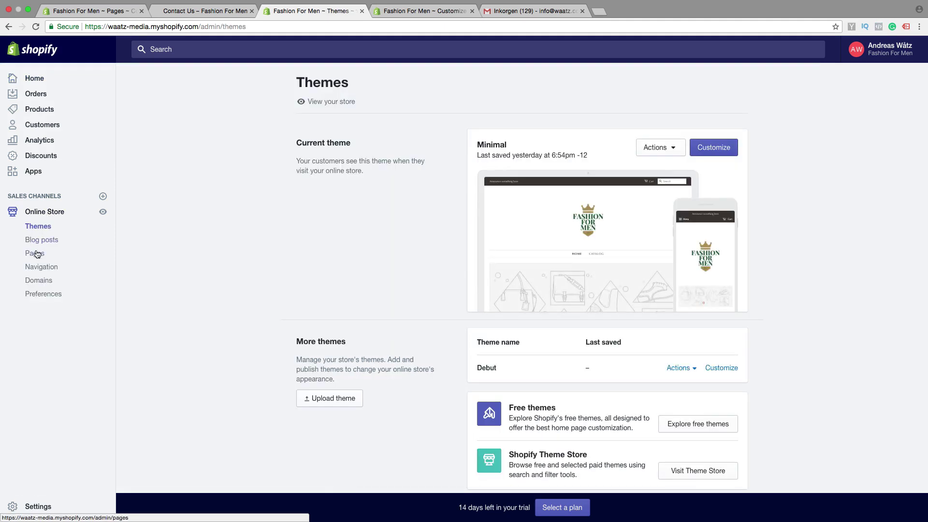
pyautogui.click(36, 256)
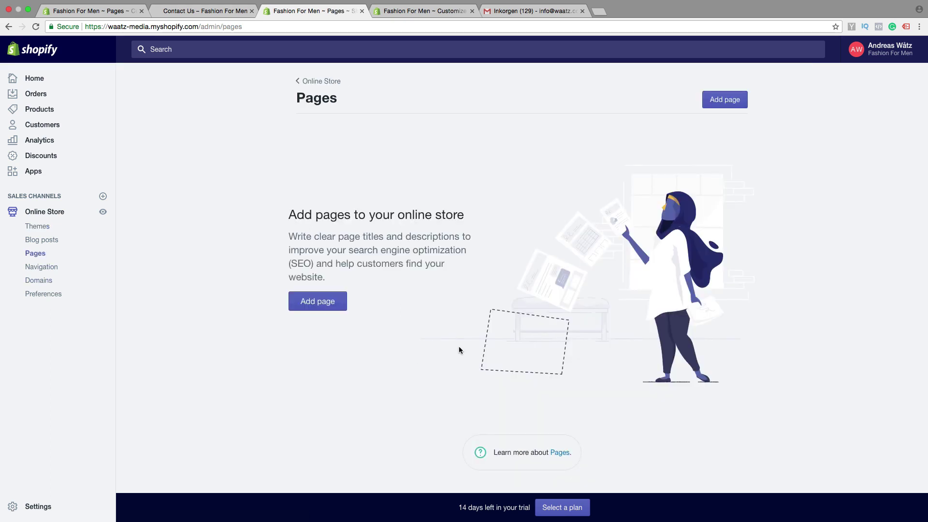
pyautogui.click(719, 102)
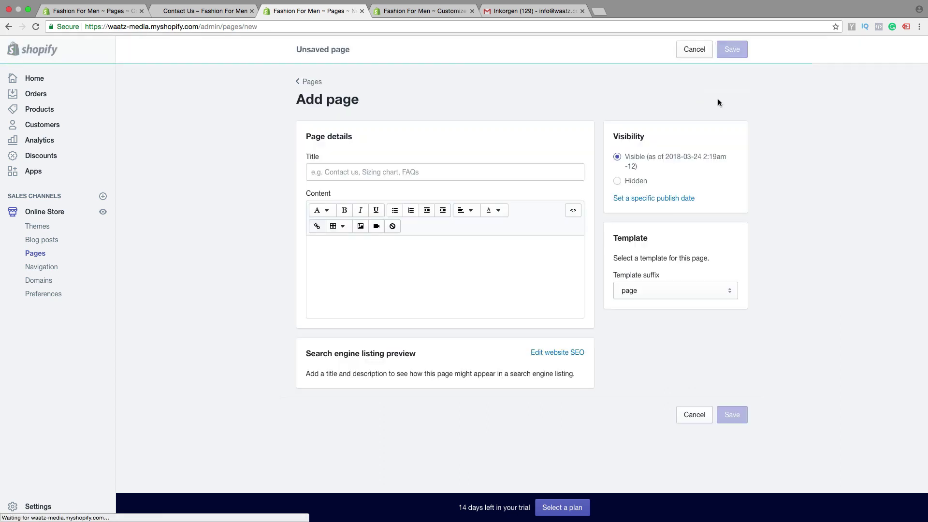
pyautogui.click(339, 170)
pyautogui.write('Co')
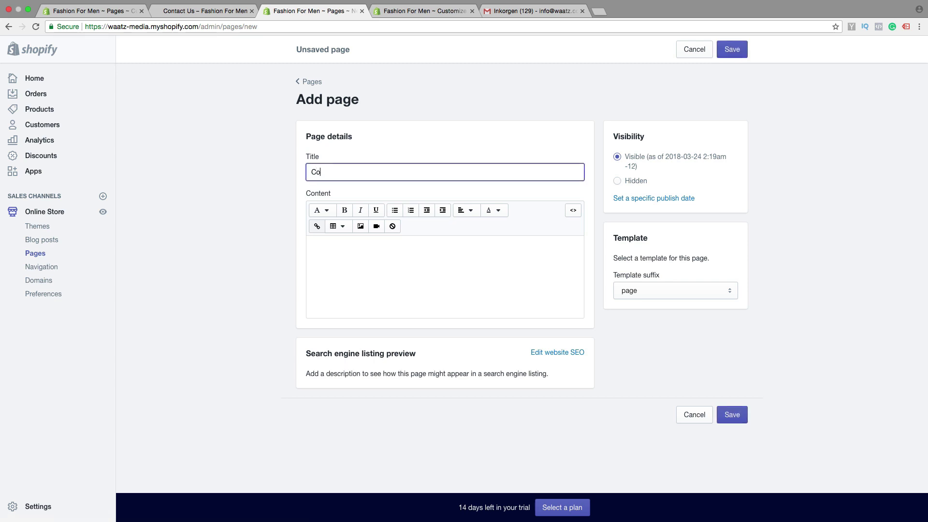
pyautogui.write('ntact Us')
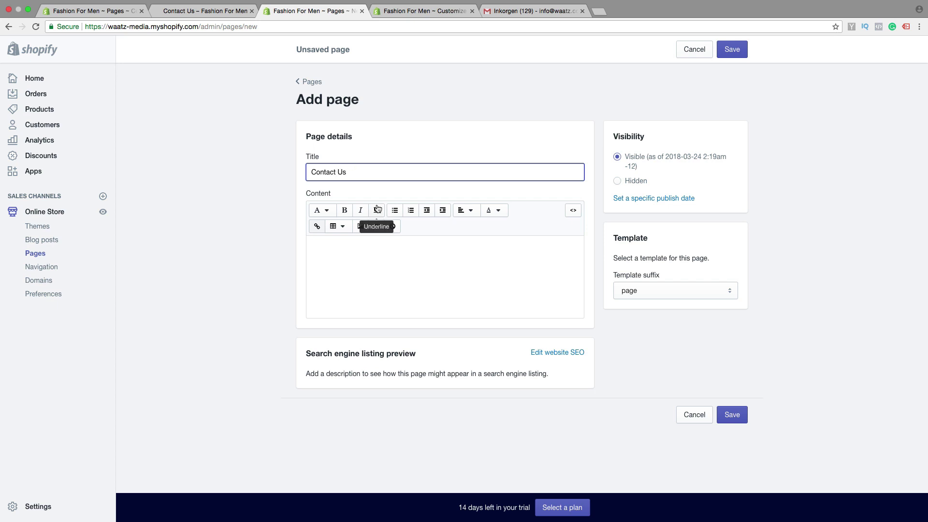
pyautogui.click(351, 259)
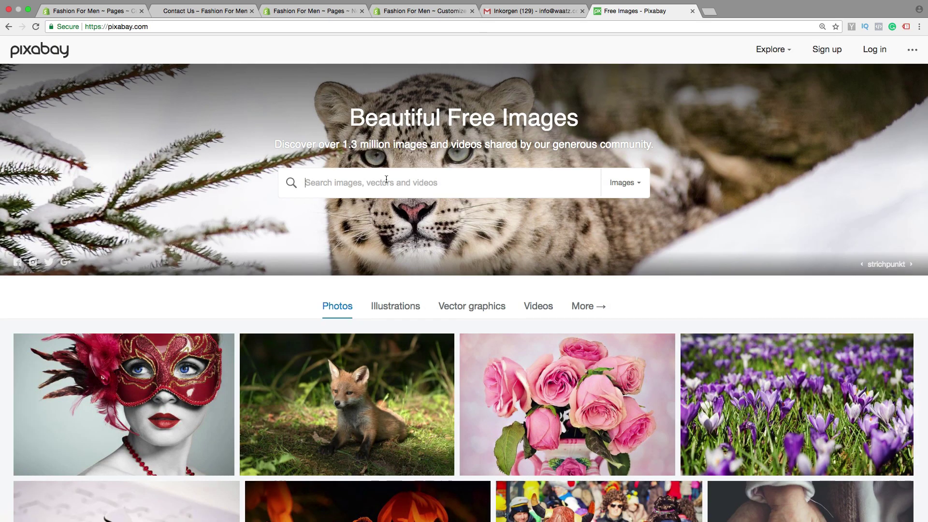
# - Search Pixabay for 'contact us' and open the blue contact-icons illustration
pyautogui.click(386, 179)
pyautogui.write('contac')
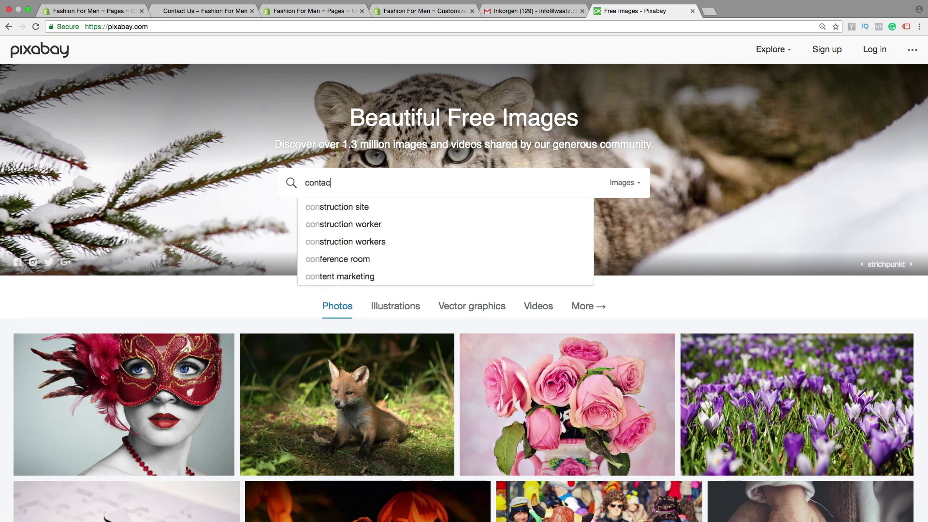
pyautogui.write('t us')
pyautogui.press('Return')
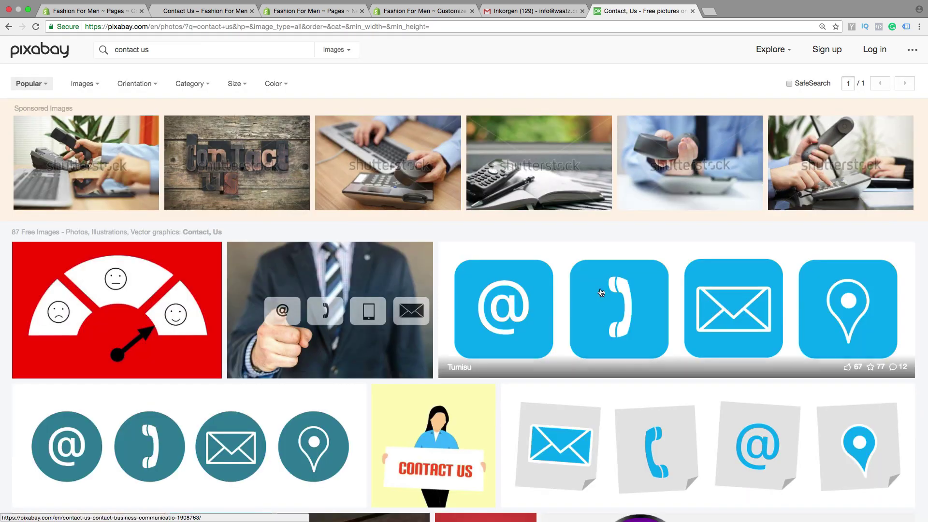
pyautogui.click(624, 309)
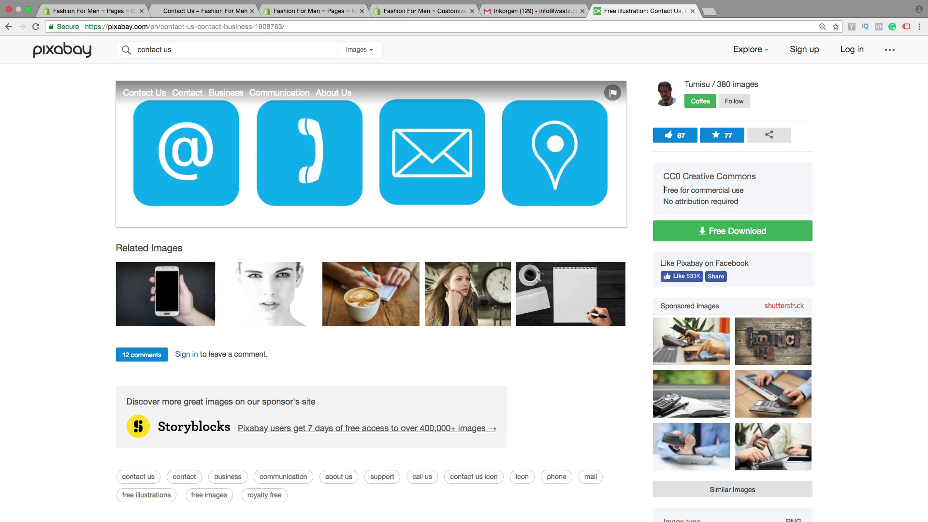
# - Download the illustration at the 1280×367 size
pyautogui.moveTo(664, 189); pyautogui.dragTo(677, 199)
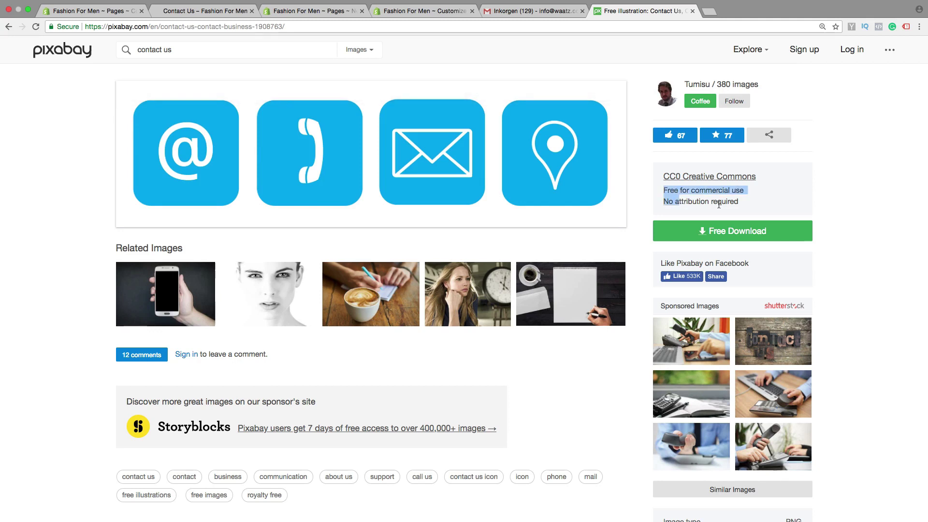
pyautogui.click(749, 202)
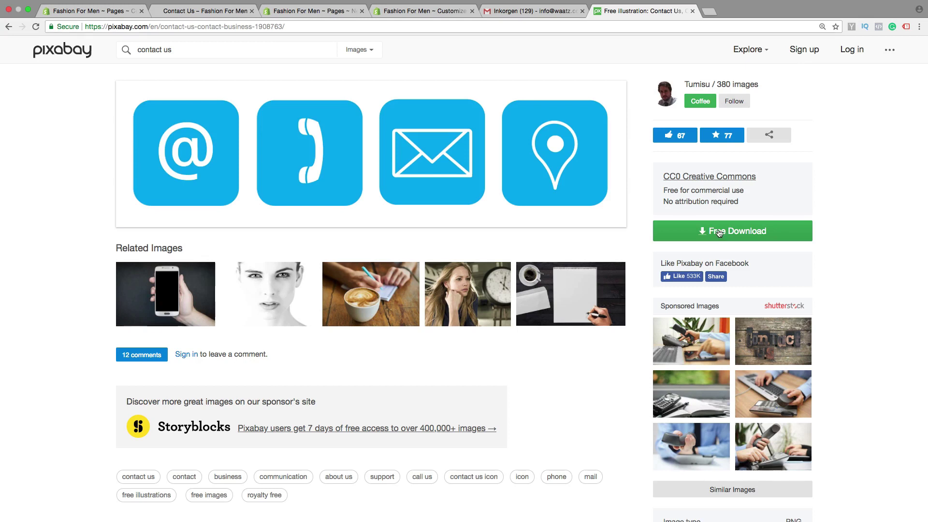
pyautogui.click(719, 233)
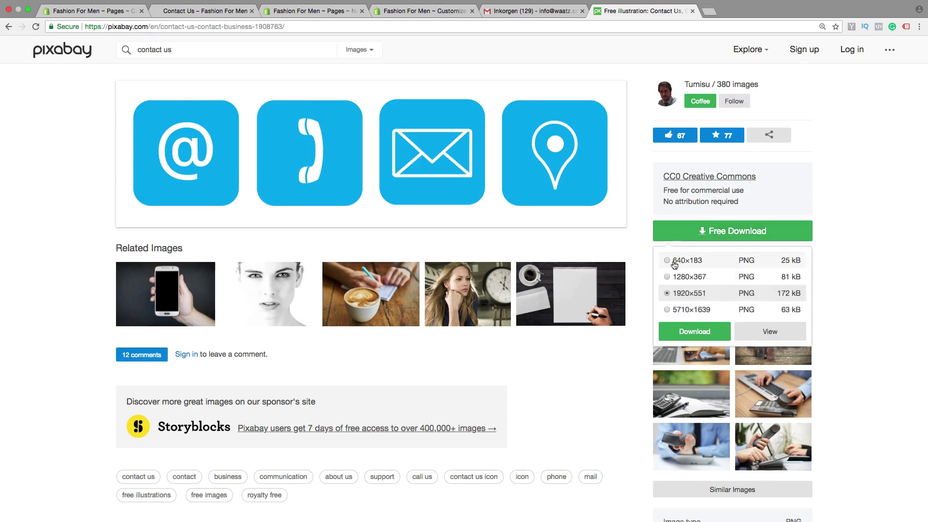
pyautogui.click(667, 276)
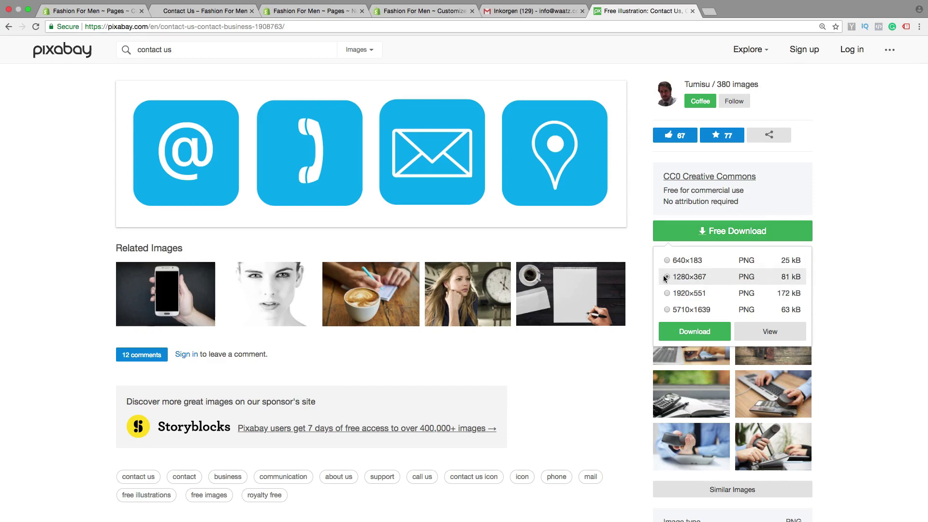
pyautogui.click(697, 331)
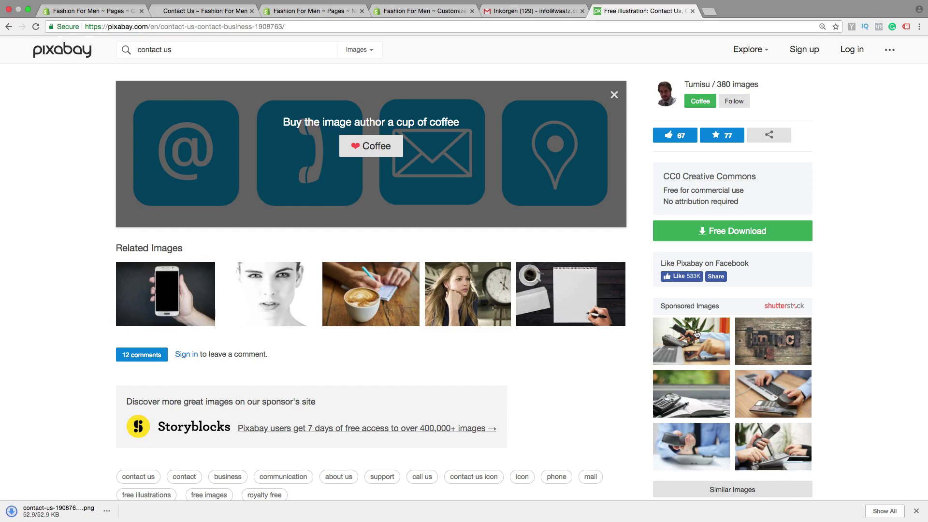
# - Upload the downloaded 1280-wide contact-icons PNG through the page's Insert image dialog
pyautogui.click(306, 11)
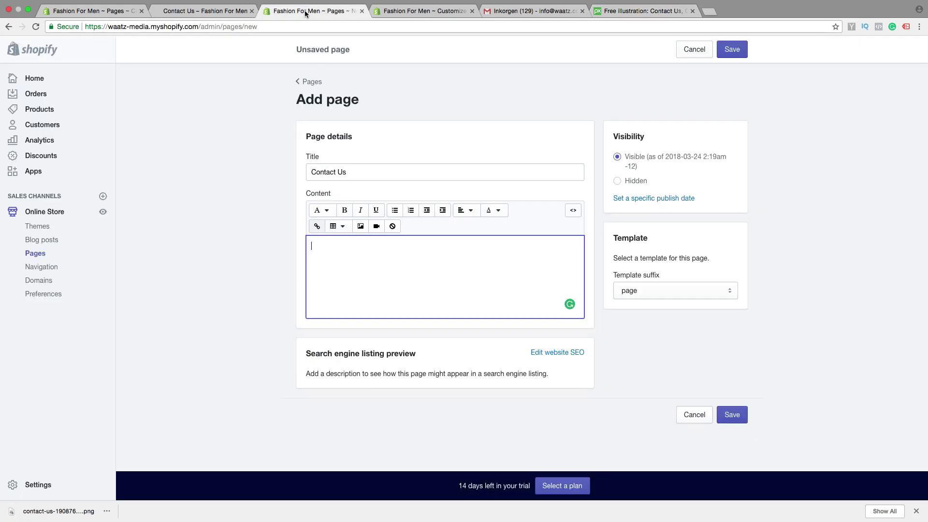
pyautogui.click(361, 227)
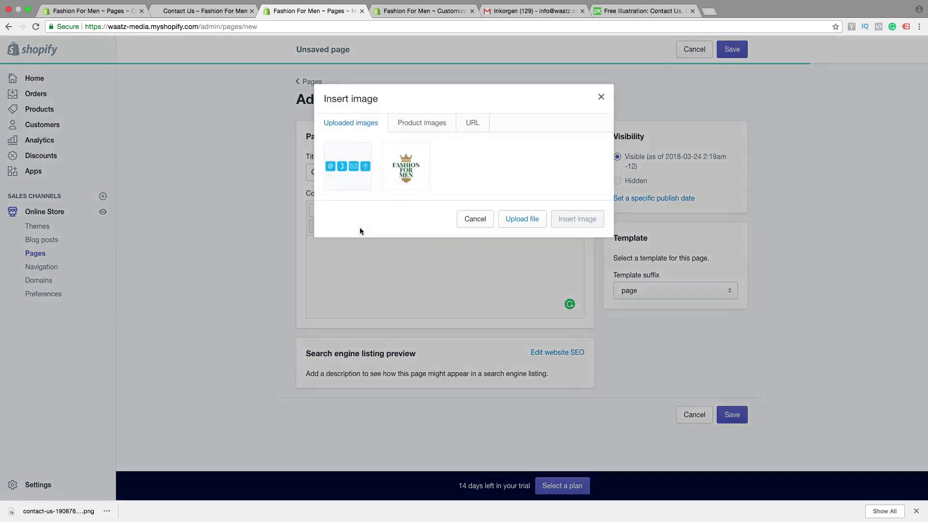
pyautogui.click(348, 166)
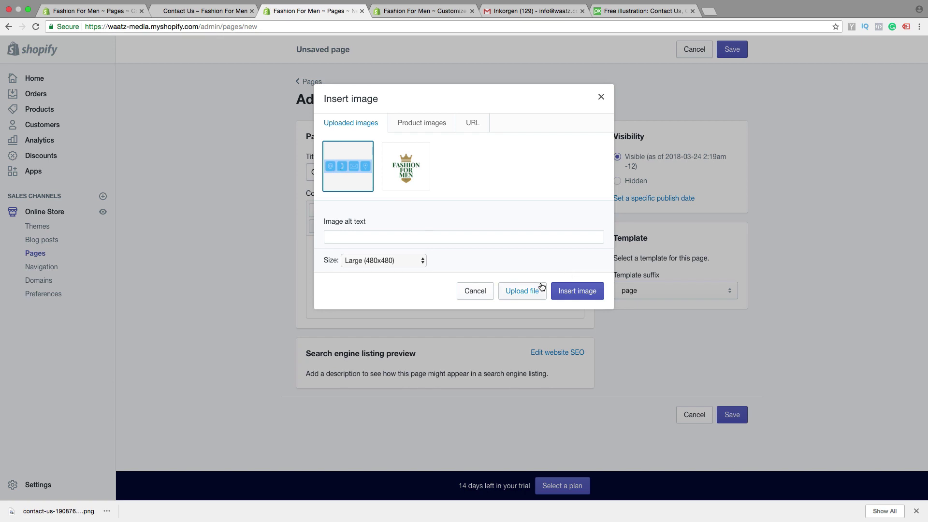
pyautogui.click(523, 291)
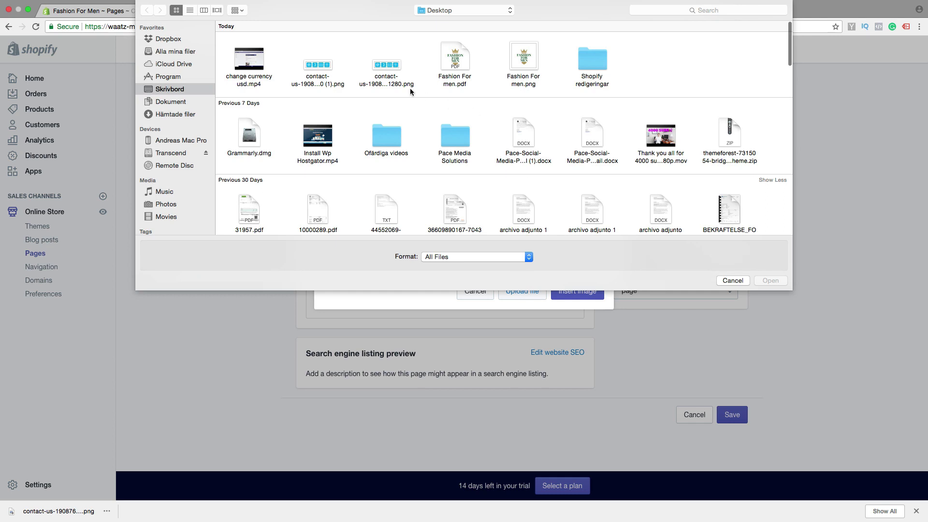
pyautogui.click(383, 72)
pyautogui.click(767, 284)
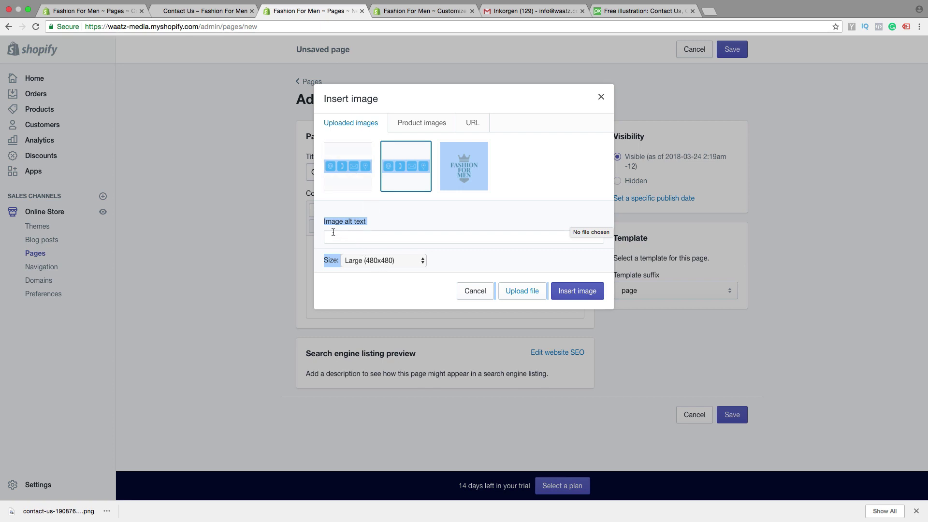
# - Give the image alt text 'Contact Us' and insert it into the content
pyautogui.click(353, 227)
pyautogui.write('C')
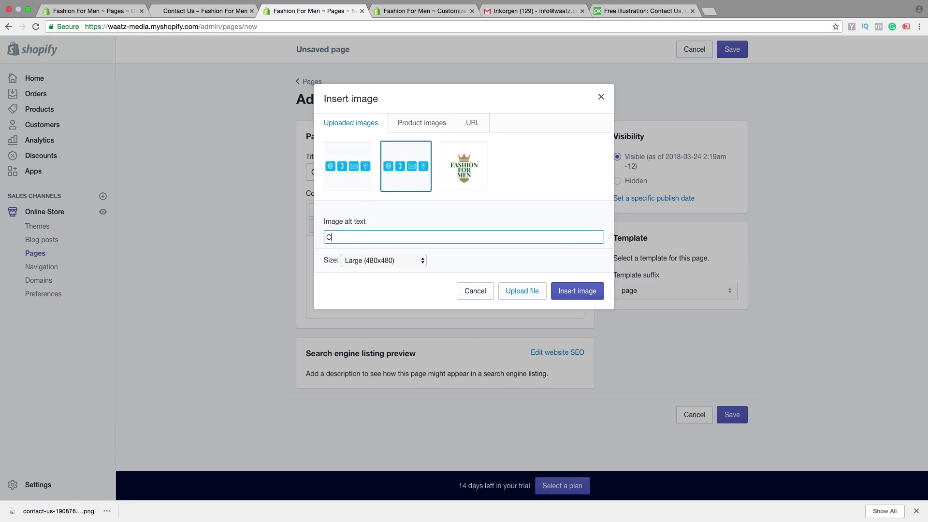
pyautogui.write('ontact Us')
pyautogui.click(571, 296)
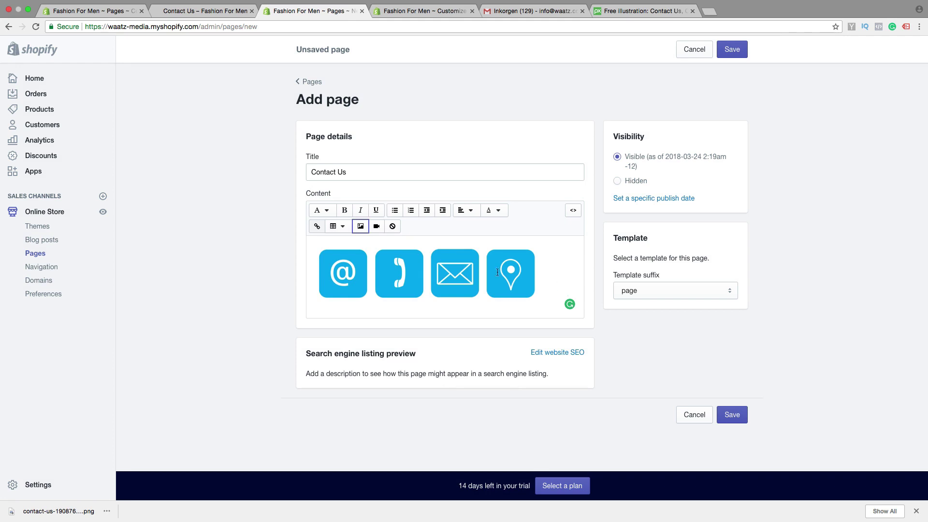
# - Centre the icons image and start a new line below it
pyautogui.click(441, 273)
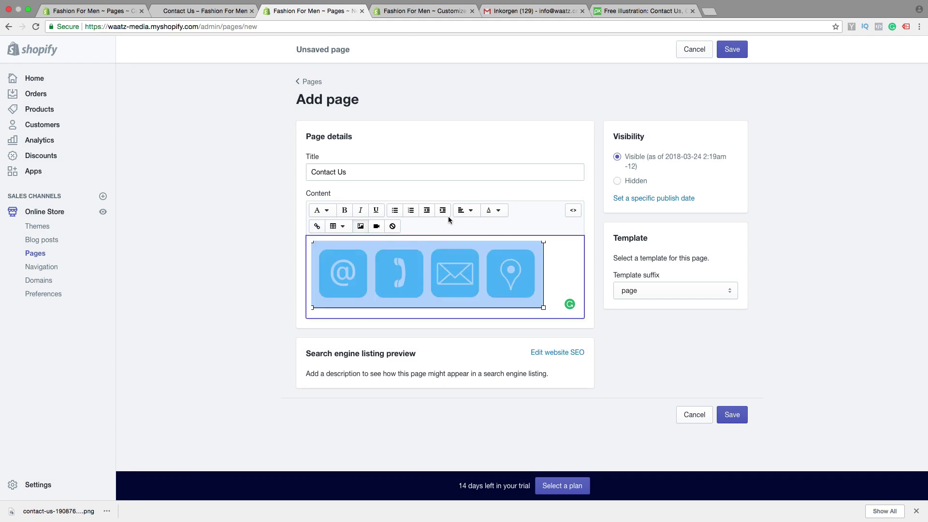
pyautogui.click(466, 211)
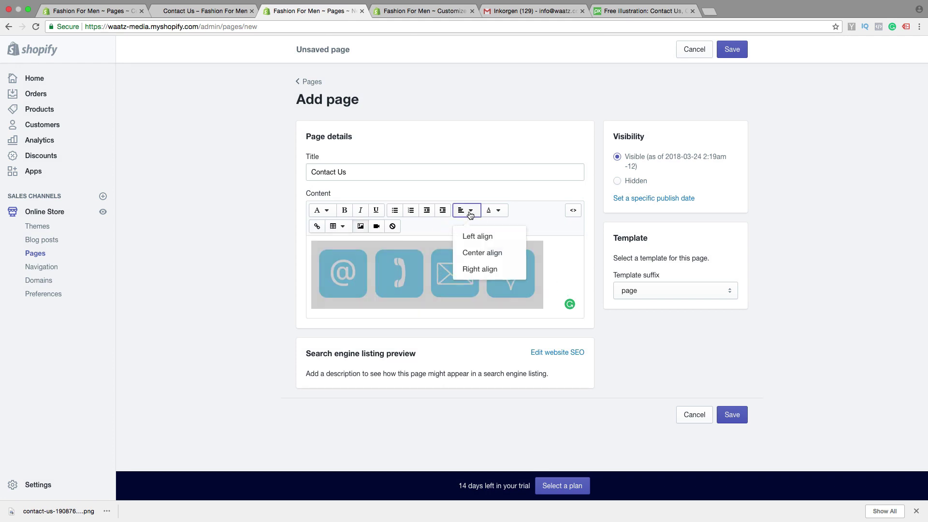
pyautogui.click(475, 253)
pyautogui.click(568, 286)
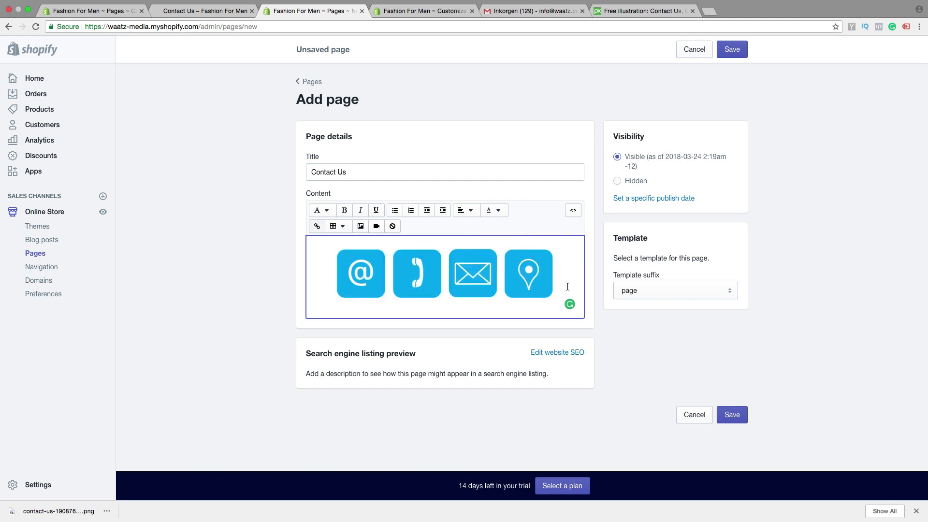
pyautogui.press('Return')
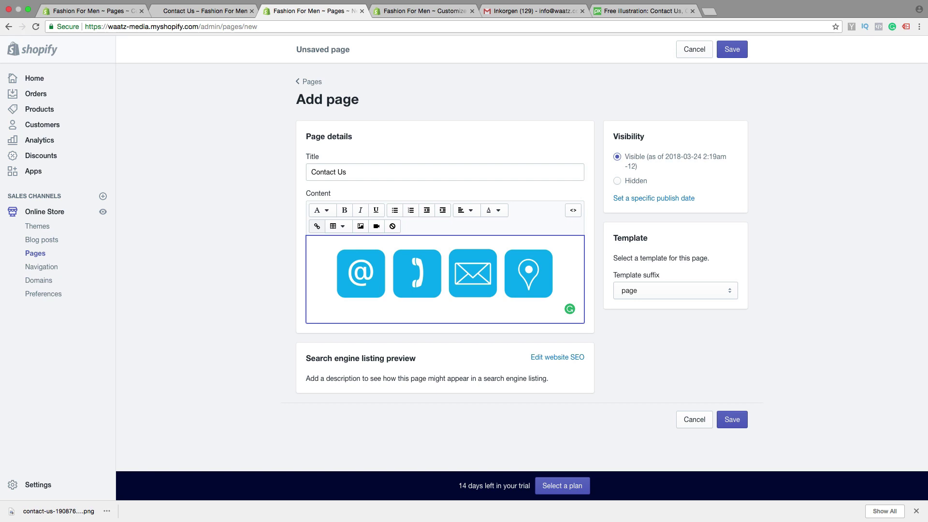
# - Paste the seven contact detail lines below the icons and centre them
pyautogui.press('super+v')
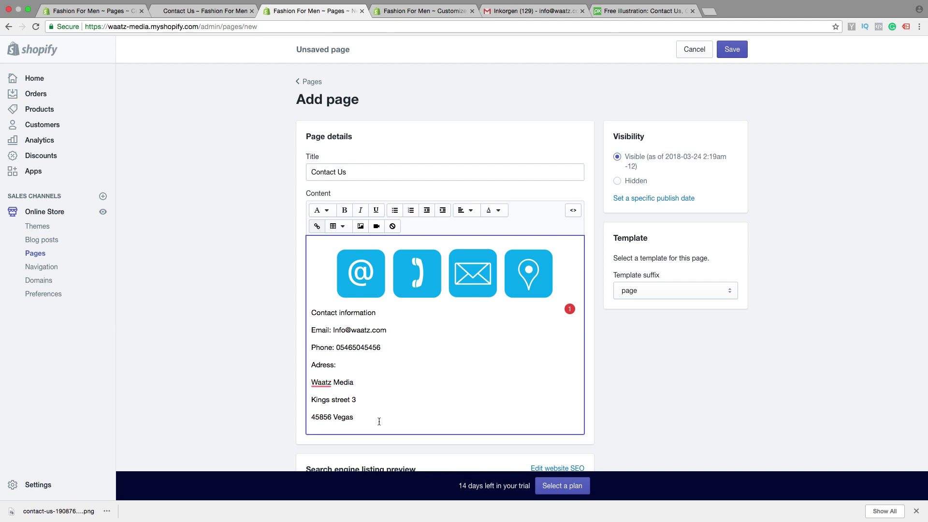
pyautogui.moveTo(366, 419); pyautogui.dragTo(304, 311)
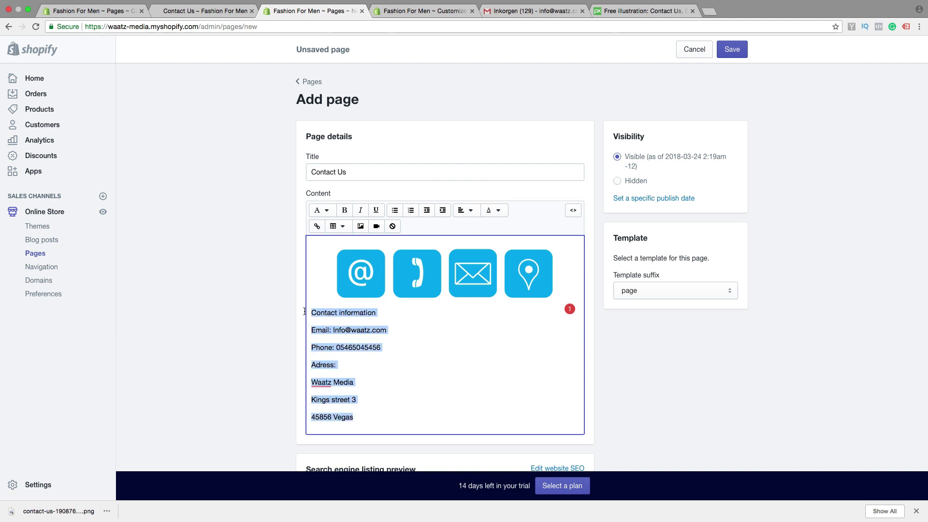
pyautogui.click(465, 210)
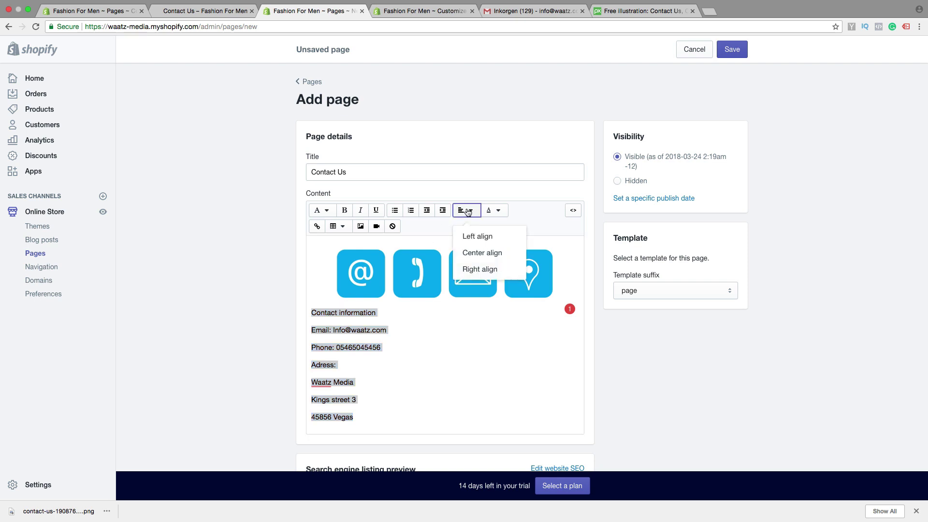
pyautogui.click(471, 254)
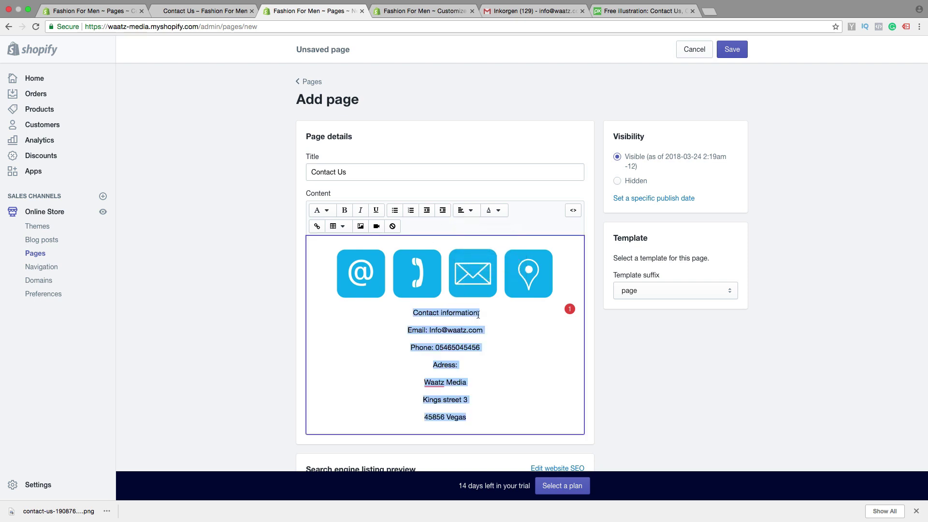
# - Make the 'Contact information' heading bold and select the email address
pyautogui.moveTo(478, 314); pyautogui.dragTo(409, 312)
pyautogui.click(345, 210)
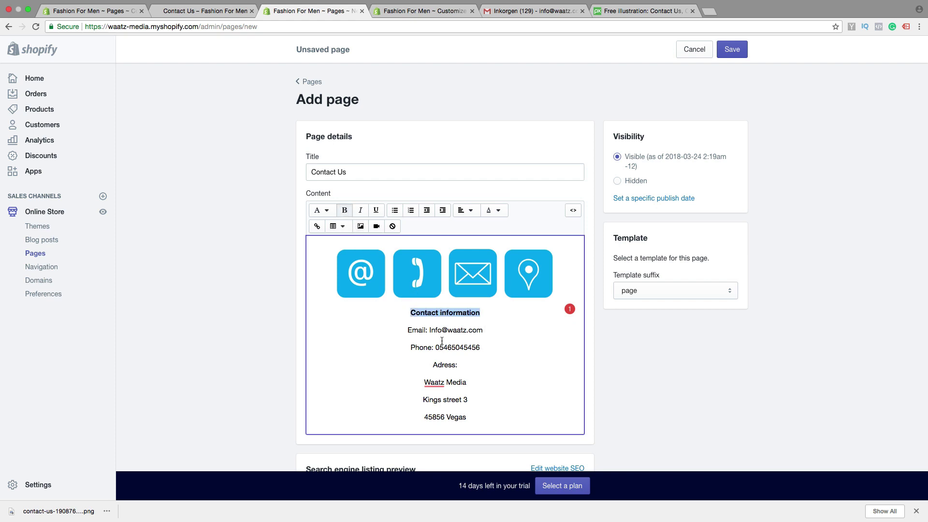
pyautogui.moveTo(429, 330); pyautogui.dragTo(485, 331)
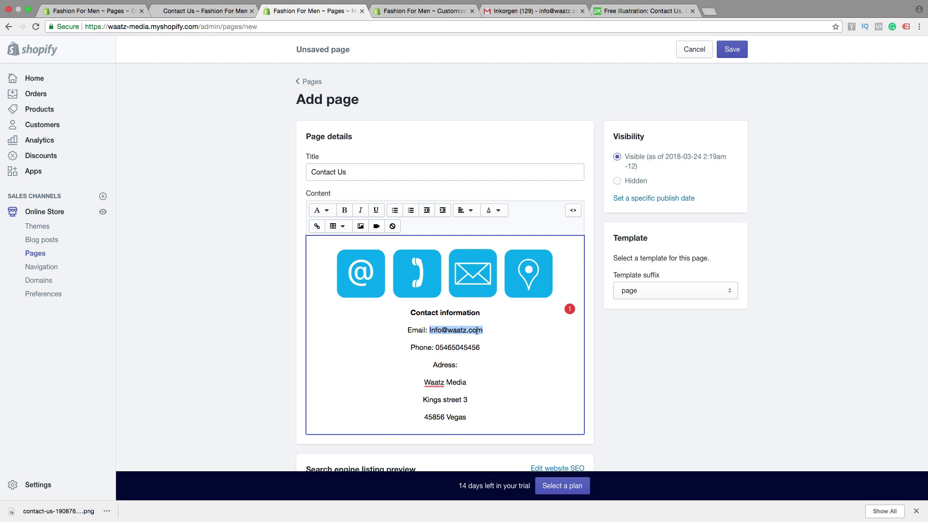
# - Link the email address with a mailto: link to the store's email
pyautogui.click(316, 227)
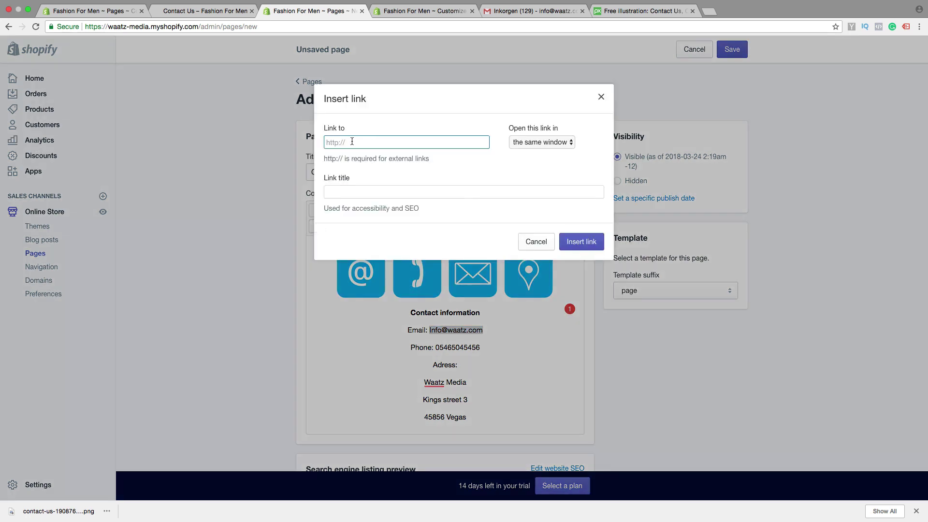
pyautogui.click(580, 243)
pyautogui.click(509, 341)
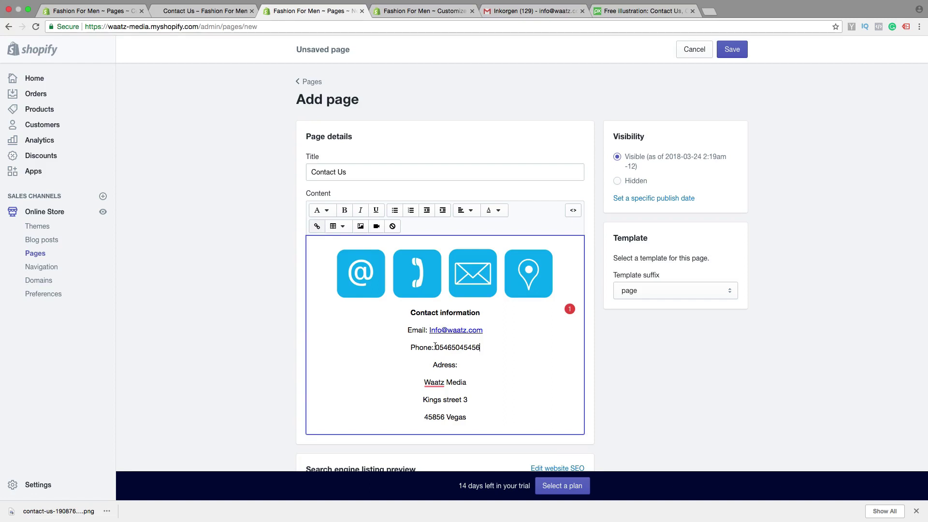
# - Select the phone number and enter a tel: link for it
pyautogui.moveTo(435, 347); pyautogui.dragTo(481, 348)
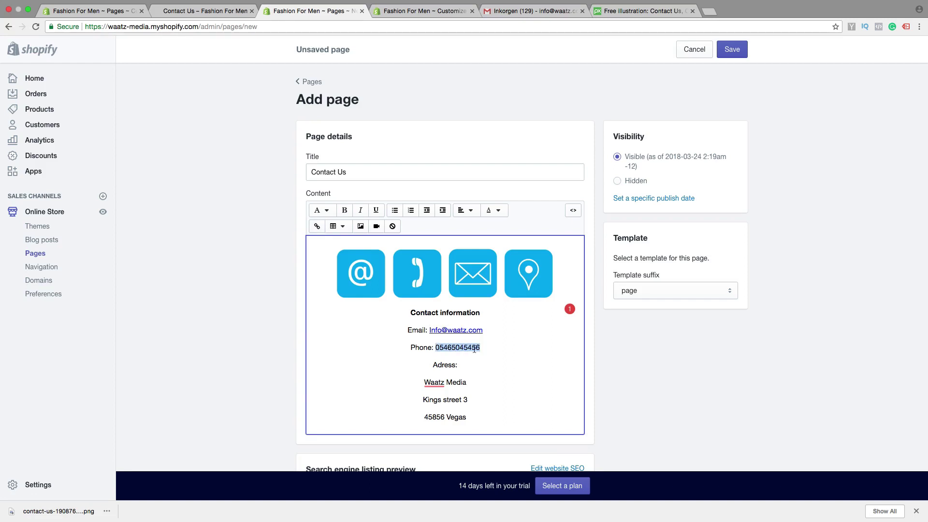
pyautogui.click(318, 228)
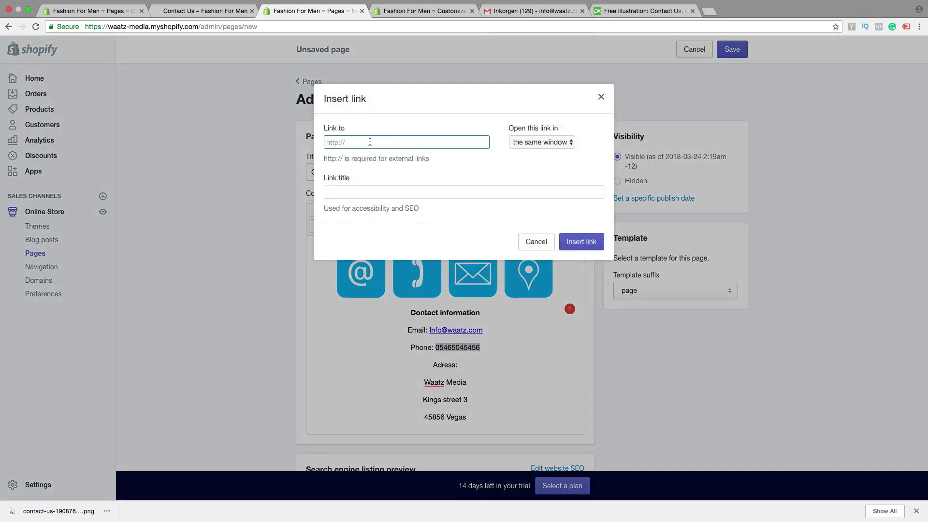
# - Confirm the phone number's tel: link and make the 'Adress:' label bold
pyautogui.click(573, 241)
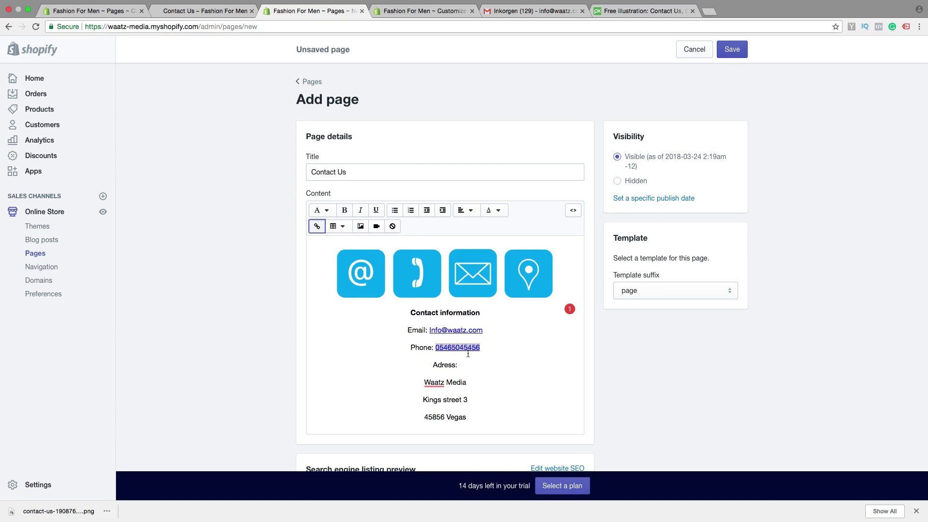
pyautogui.scroll(-1, 466, 370)
pyautogui.moveTo(465, 353); pyautogui.dragTo(431, 350)
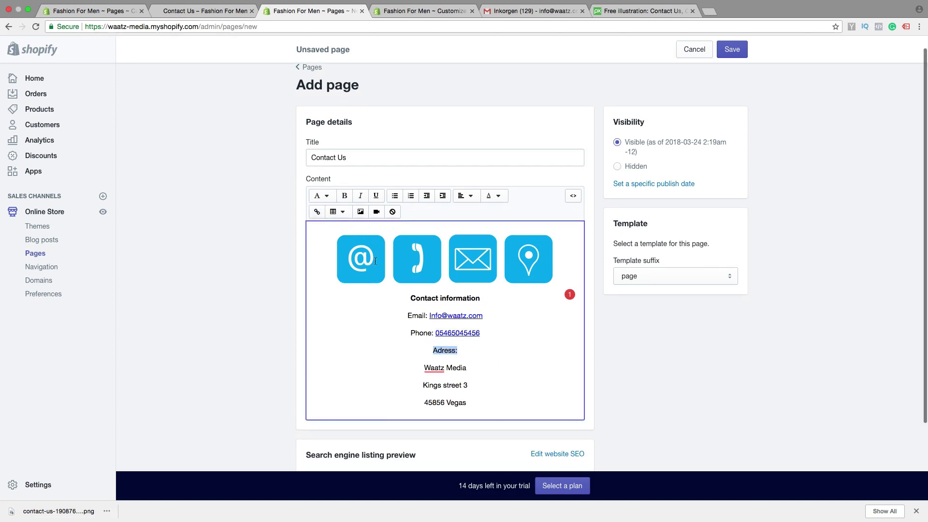
pyautogui.click(345, 196)
# - Italicize the three address lines below the Adress label
pyautogui.moveTo(471, 403); pyautogui.dragTo(424, 368)
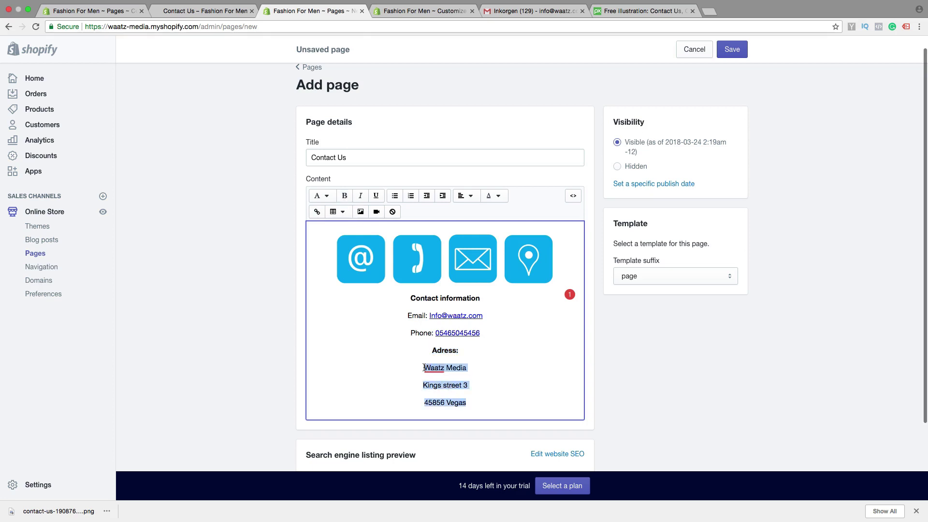
pyautogui.click(361, 196)
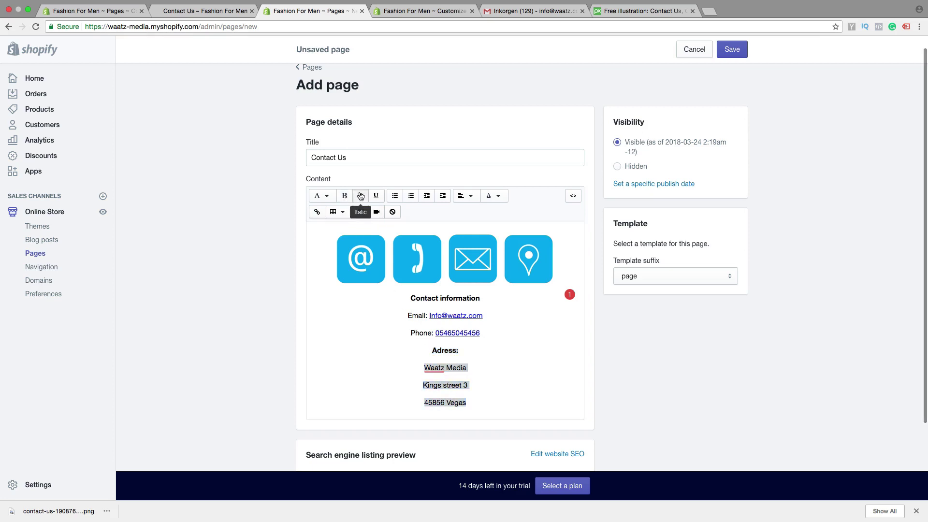
pyautogui.click(506, 382)
pyautogui.scroll(-1, 504, 382)
pyautogui.scroll(-2, 504, 382)
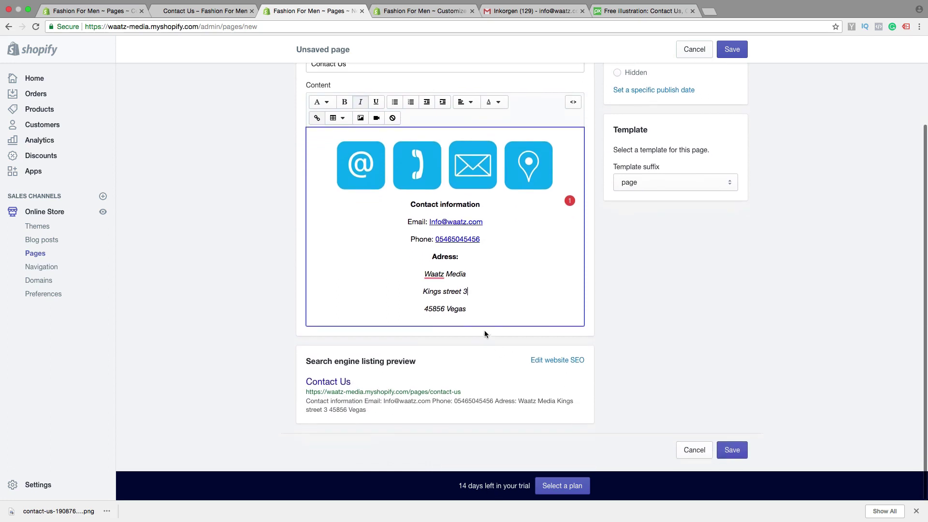
pyautogui.scroll(4, 485, 330)
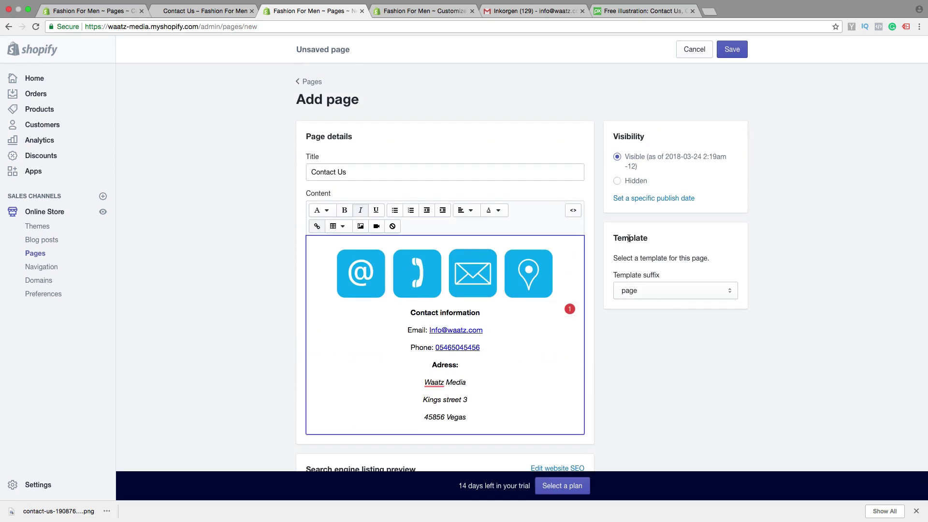
# - Set the template suffix to page.contact and save the Contact Us page
pyautogui.click(665, 296)
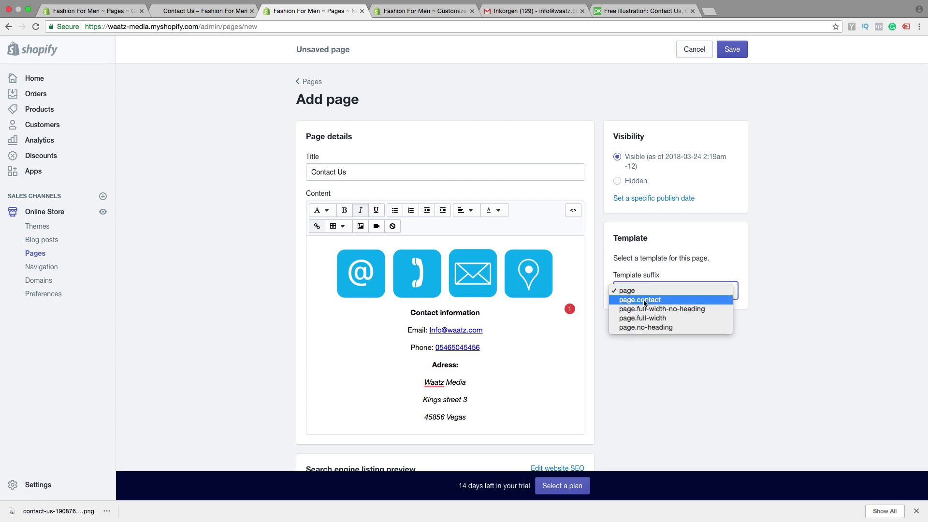
pyautogui.click(644, 300)
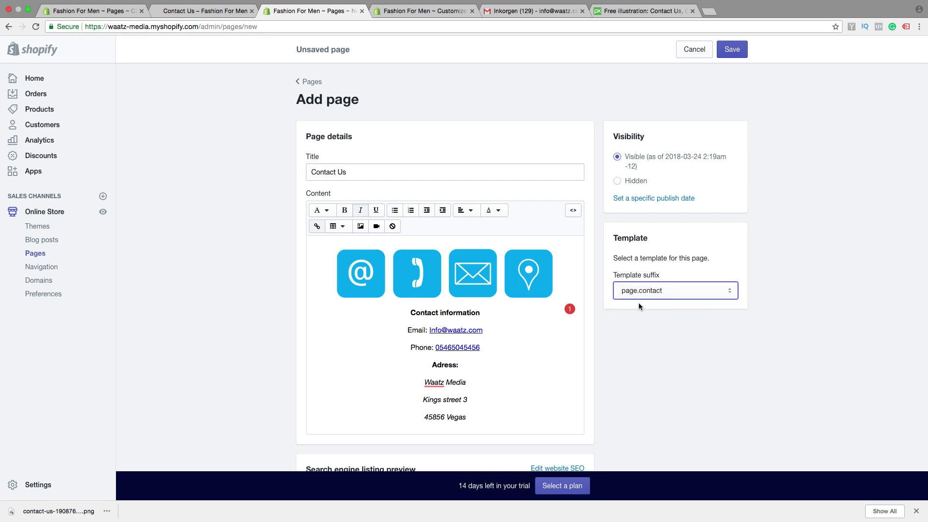
pyautogui.click(731, 52)
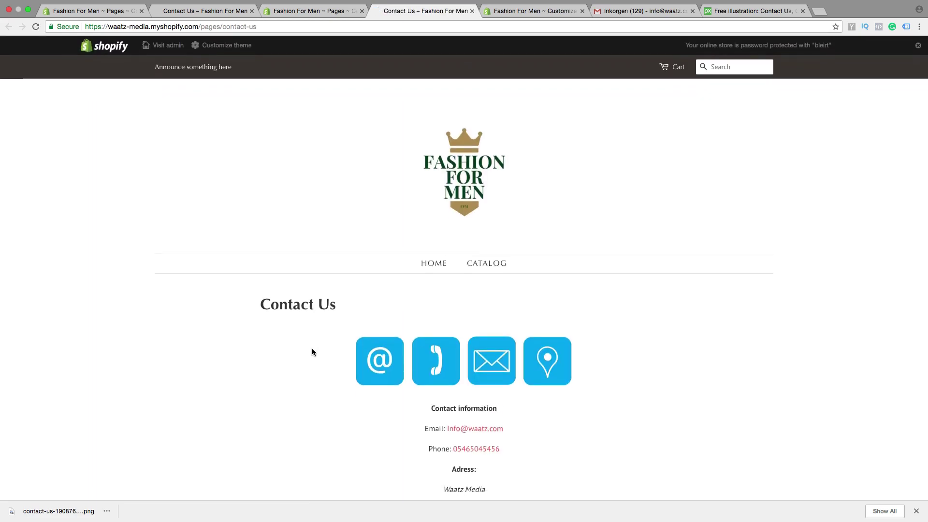
# - On the live Contact Us page, test the email link, then close the new mail message
pyautogui.scroll(-10, 322, 357)
pyautogui.scroll(10, 311, 358)
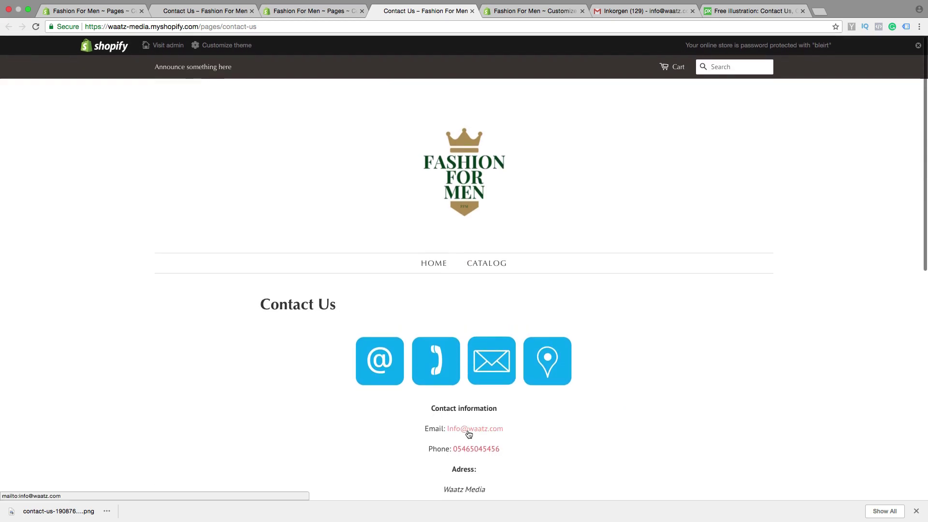
pyautogui.click(469, 434)
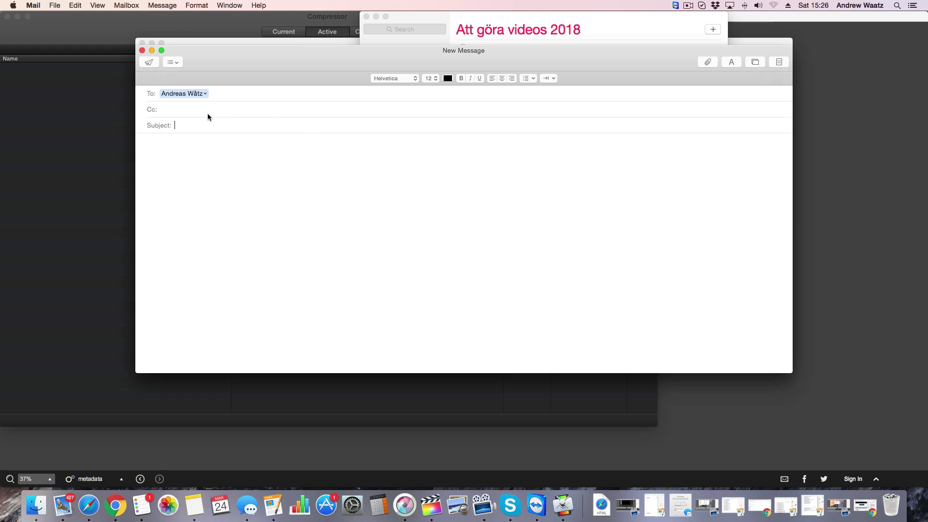
pyautogui.click(142, 51)
# - Autofill name, email and phone in the contact form and write a 'test' message
pyautogui.scroll(-5, 341, 253)
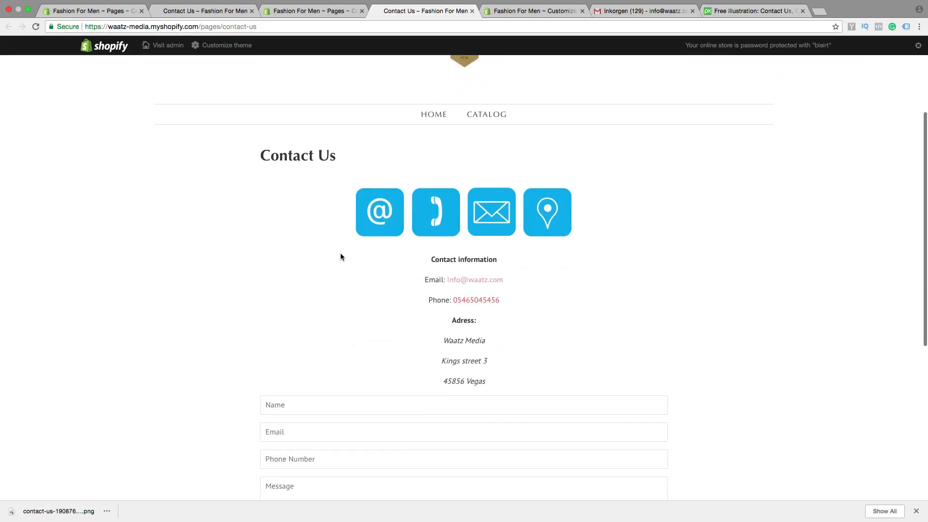
pyautogui.scroll(-3, 338, 254)
pyautogui.click(300, 201)
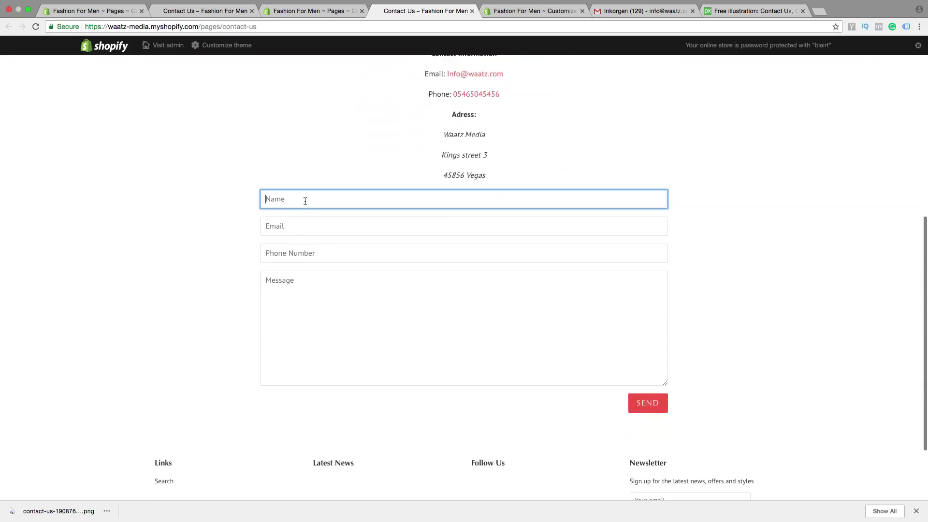
pyautogui.click(300, 214)
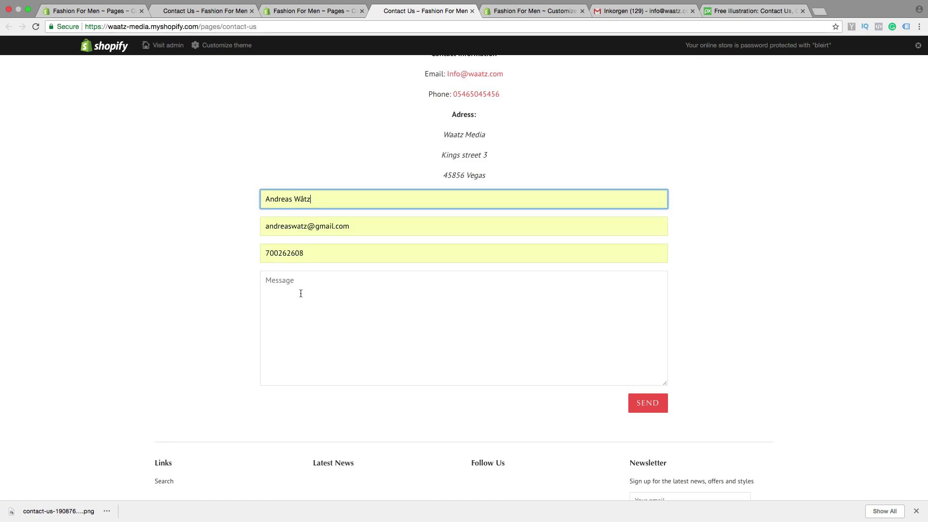
pyautogui.click(303, 322)
pyautogui.write('test')
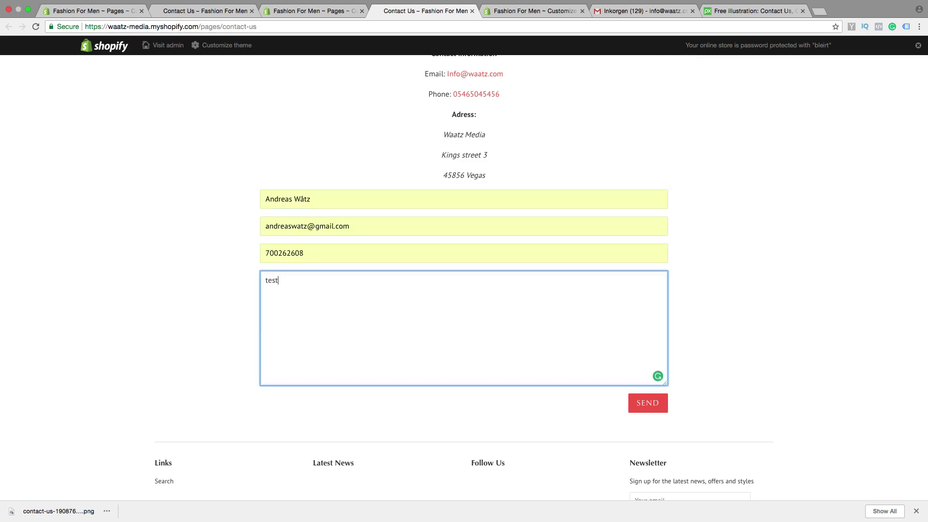
# - Send the message, passing the 'I'm not a robot' check
pyautogui.click(639, 404)
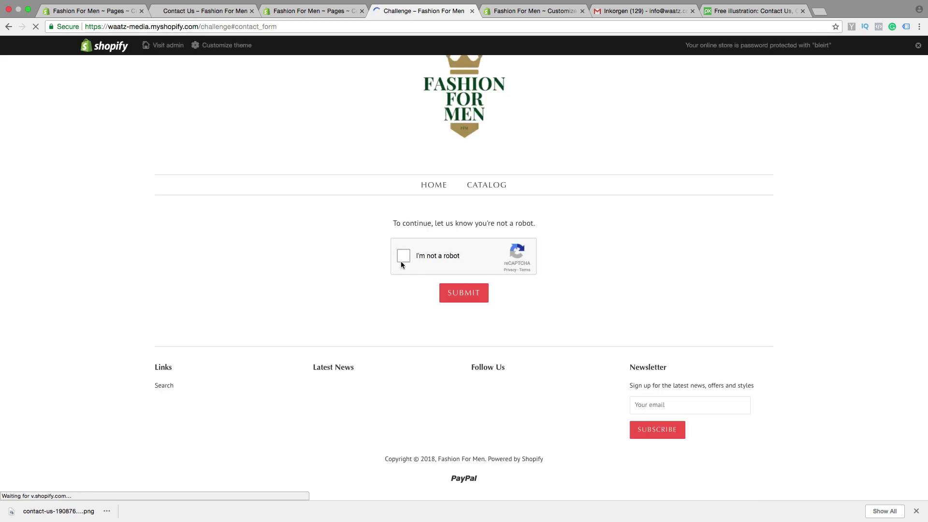
pyautogui.click(403, 257)
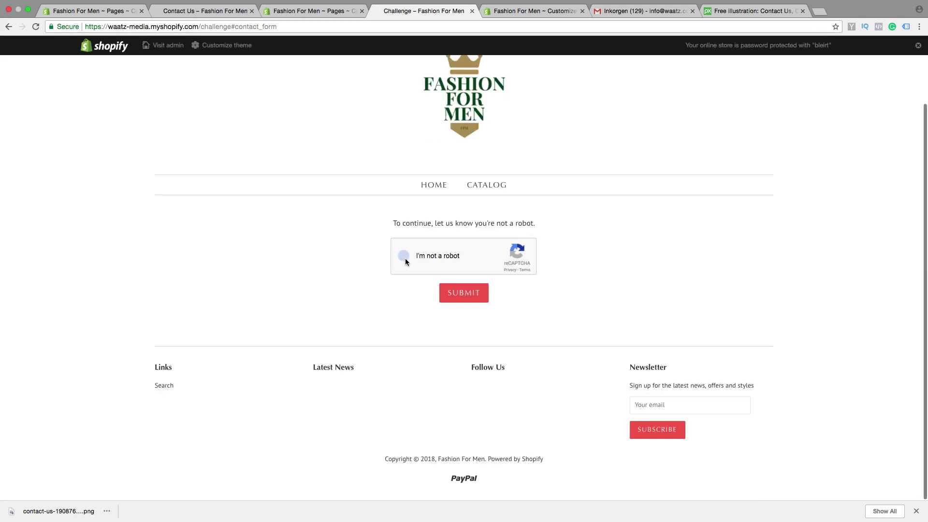
pyautogui.click(454, 293)
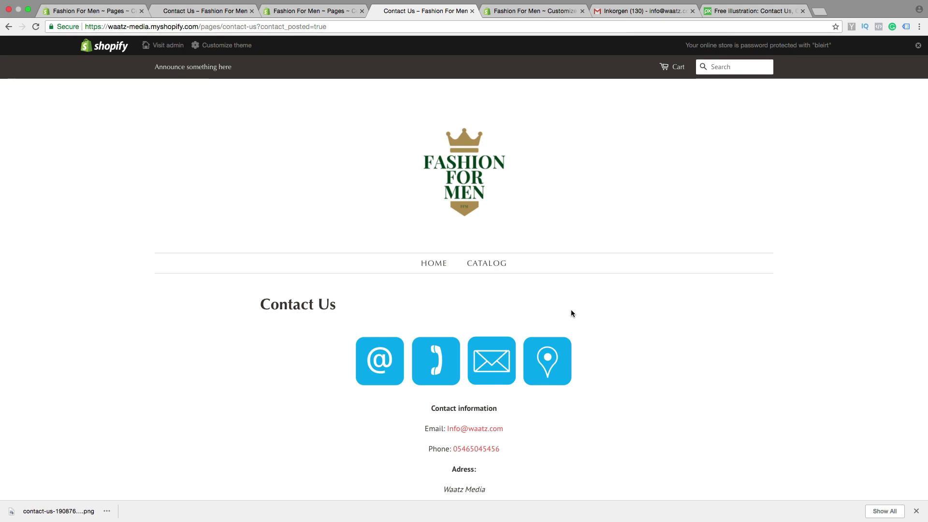
# - Open the 'New customer message' email in Gmail, then return to the storefront Contact Us tab
pyautogui.click(642, 11)
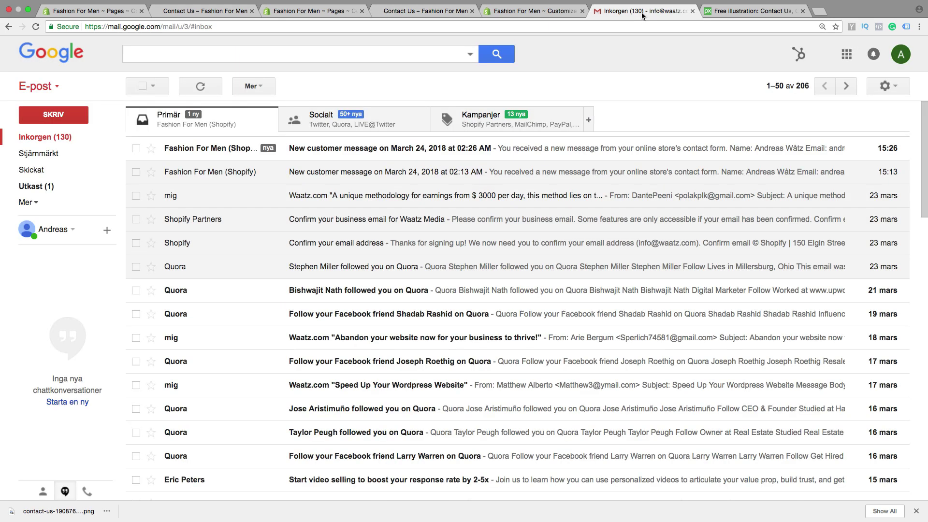
pyautogui.click(205, 151)
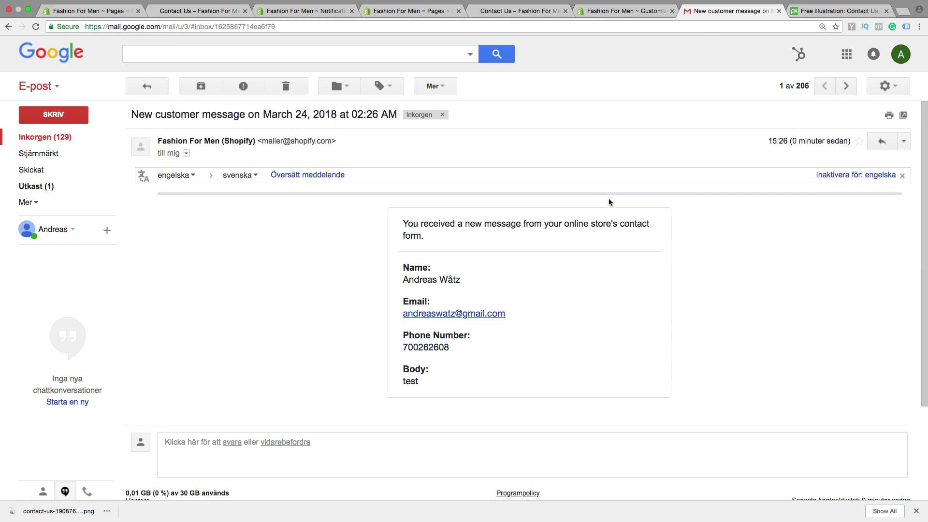
pyautogui.click(524, 11)
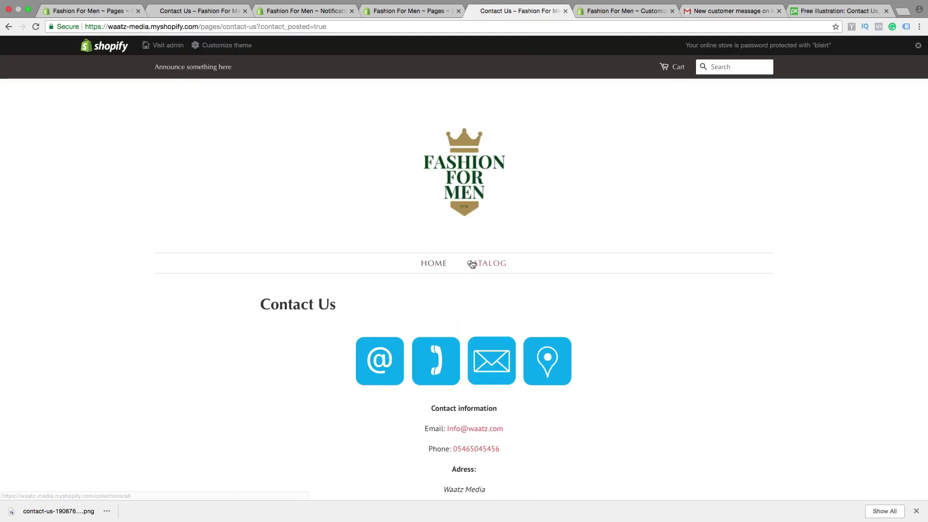
# - From the admin, go to Online Store > Navigation, open the Main menu and start a new menu item
pyautogui.click(168, 45)
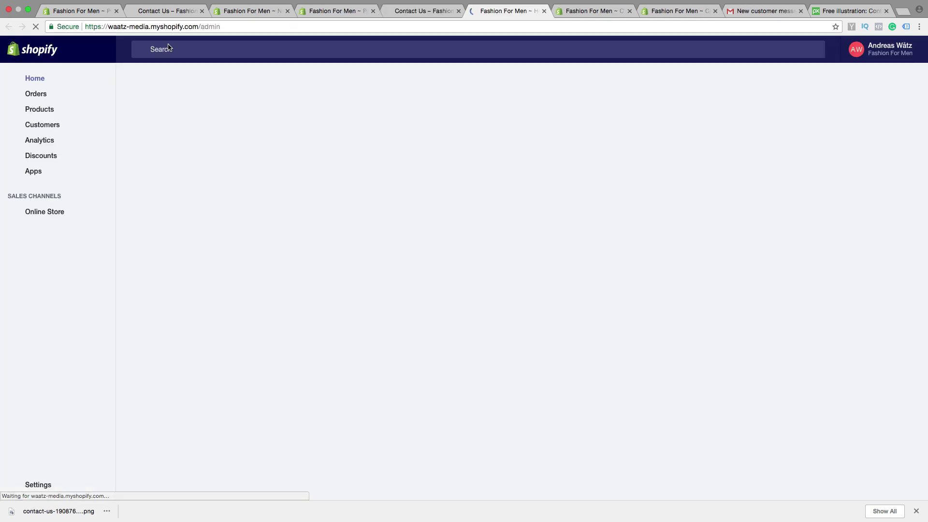
pyautogui.click(44, 213)
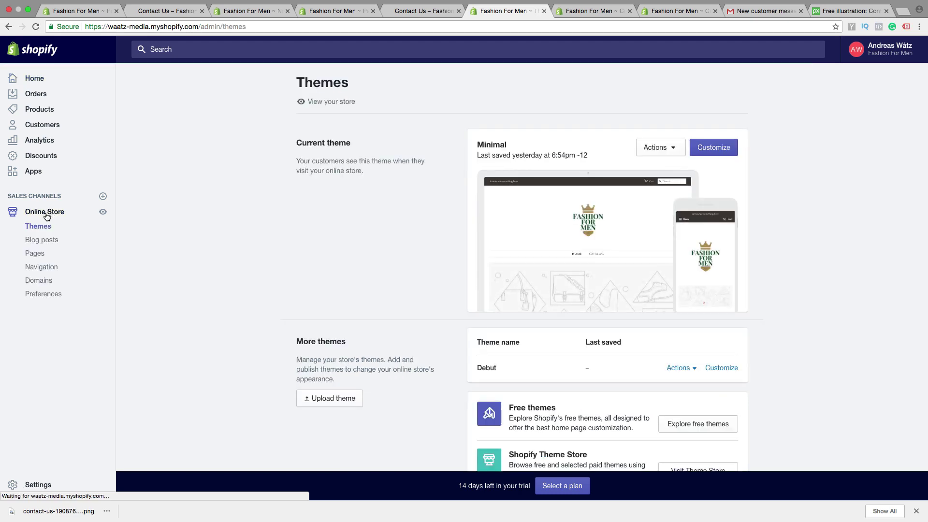
pyautogui.click(37, 268)
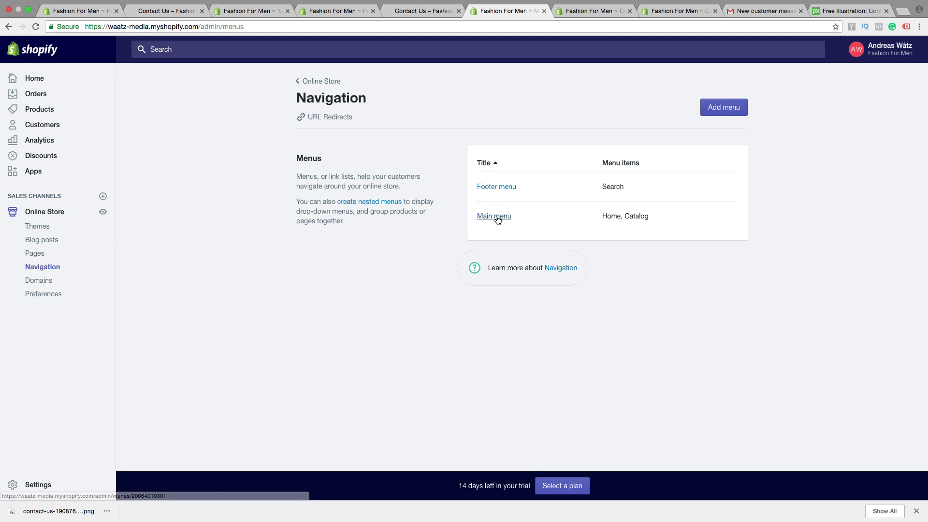
pyautogui.click(494, 218)
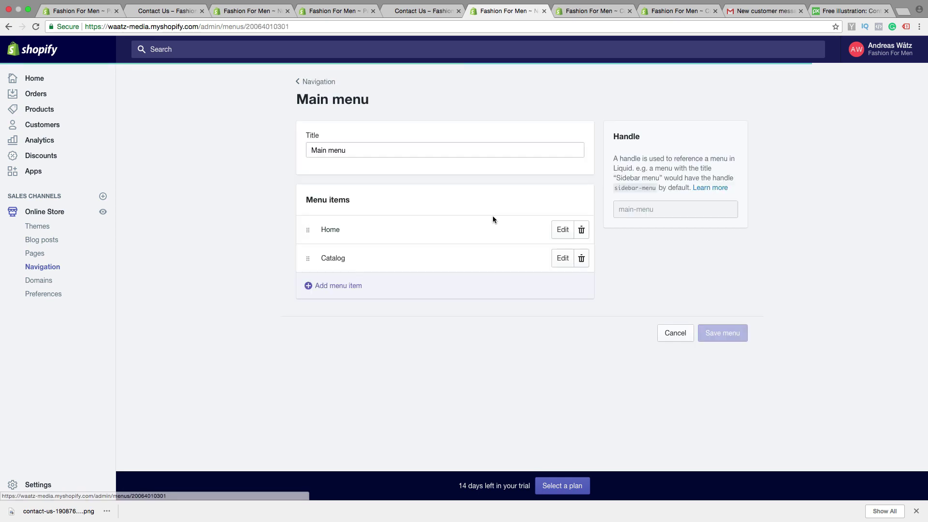
pyautogui.click(339, 288)
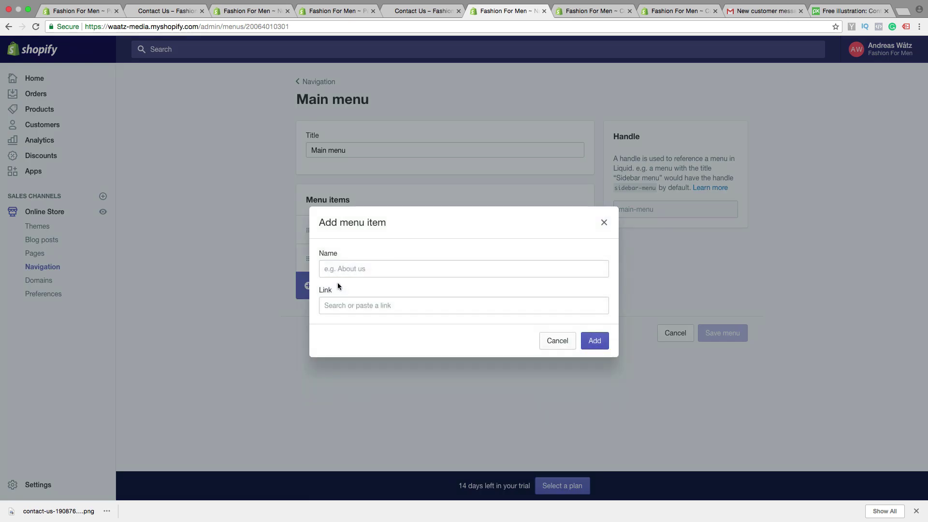
# - Add a menu item named 'Contact Us' linked to Pages > Contact Us, then save the Main menu
pyautogui.click(352, 273)
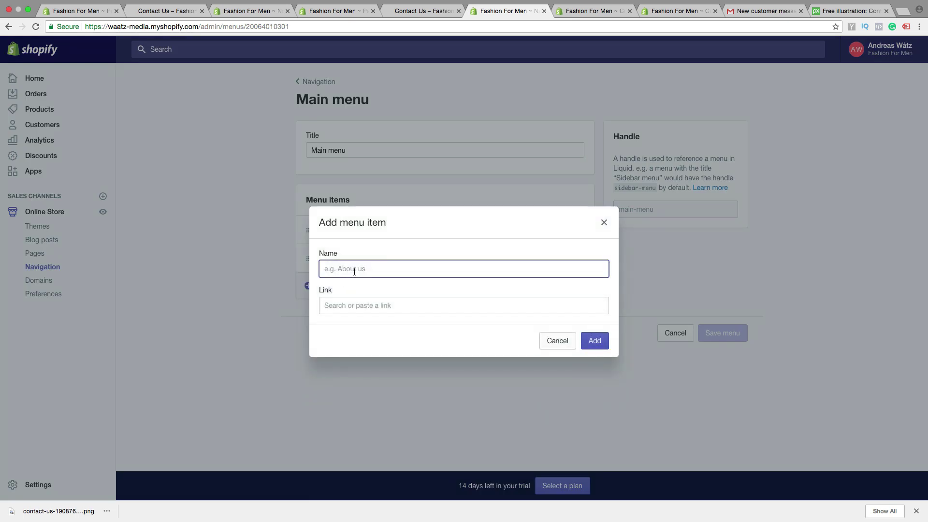
pyautogui.write('ct Us')
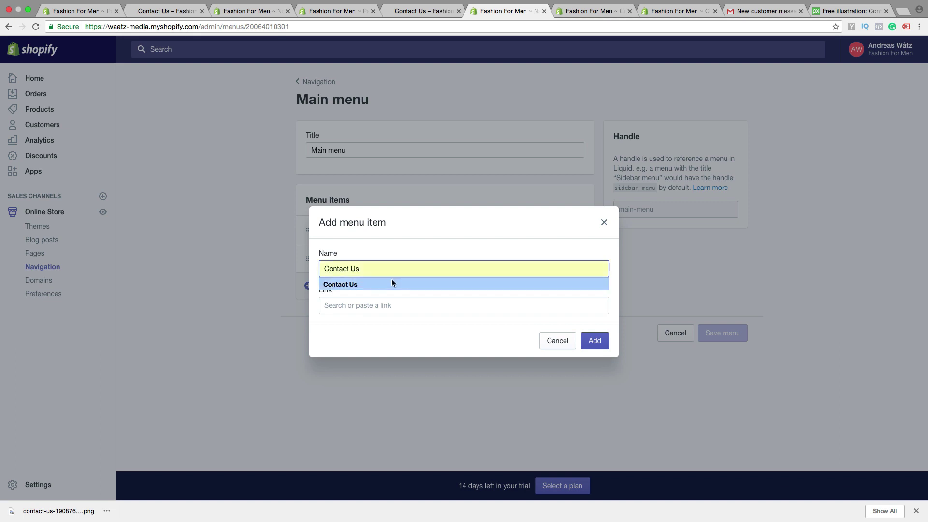
pyautogui.click(392, 284)
pyautogui.click(383, 304)
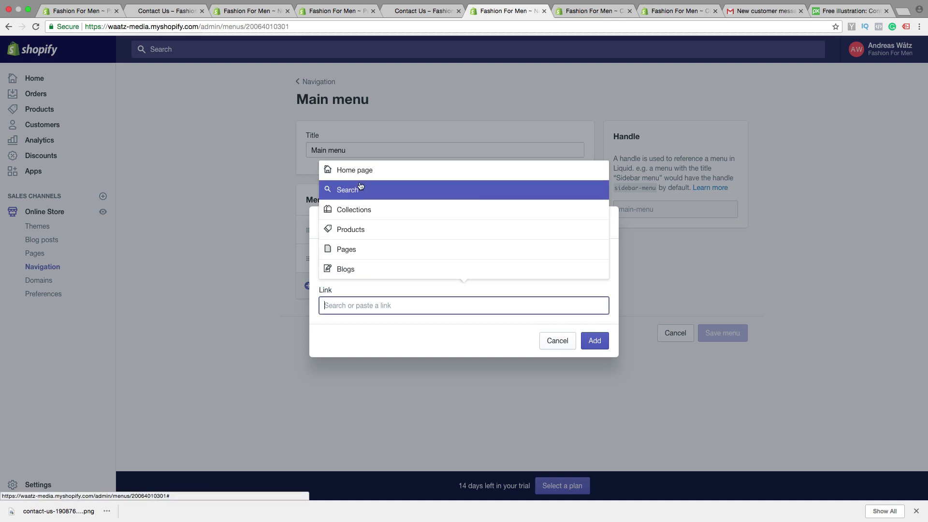
pyautogui.click(356, 249)
pyautogui.click(351, 269)
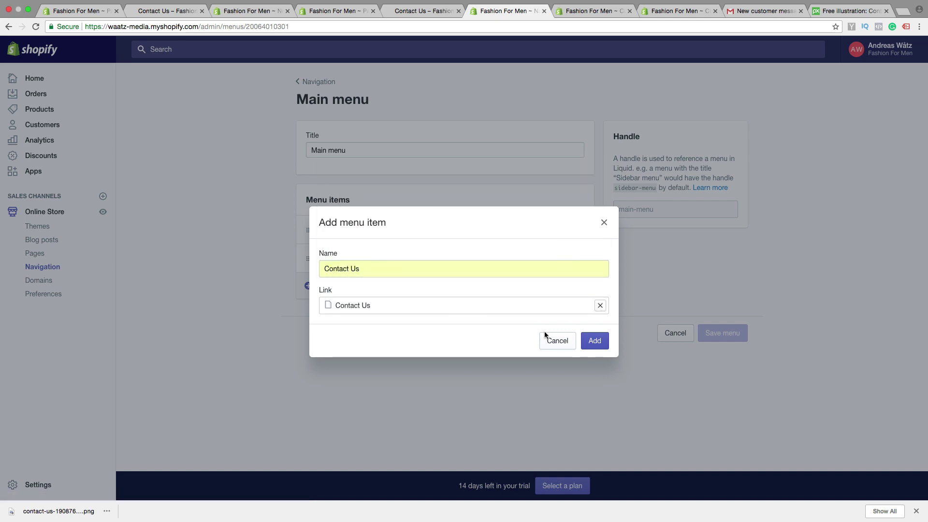
pyautogui.click(594, 341)
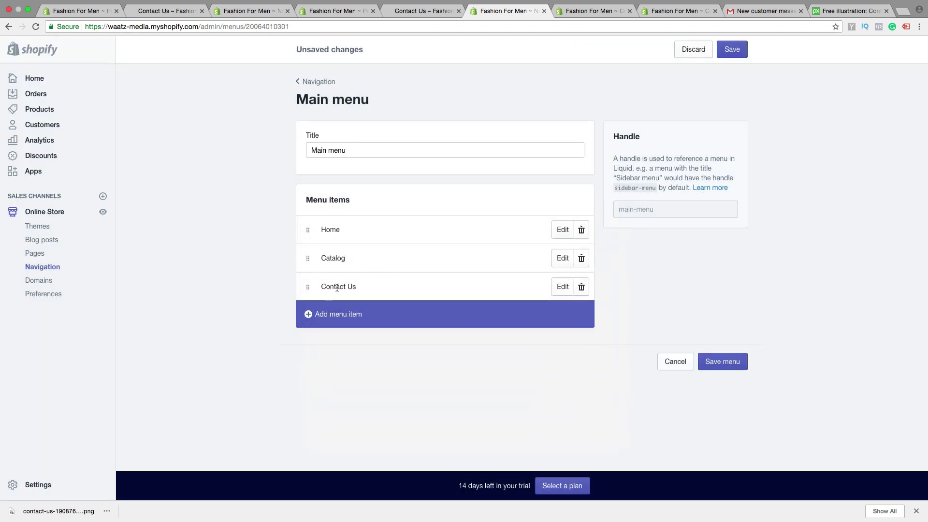
pyautogui.click(724, 368)
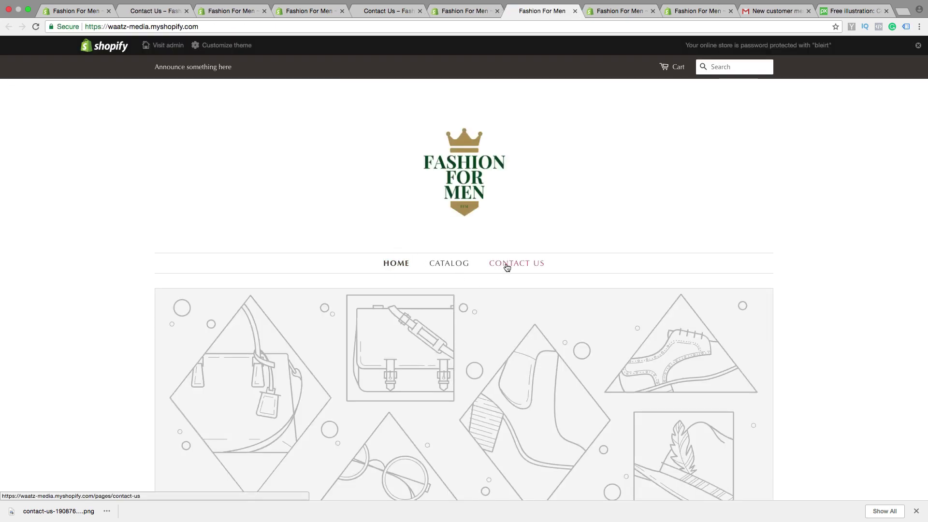
# - Open CONTACT US from the storefront navigation and scroll through the page's icons and contact details
pyautogui.scroll(-20, 505, 266)
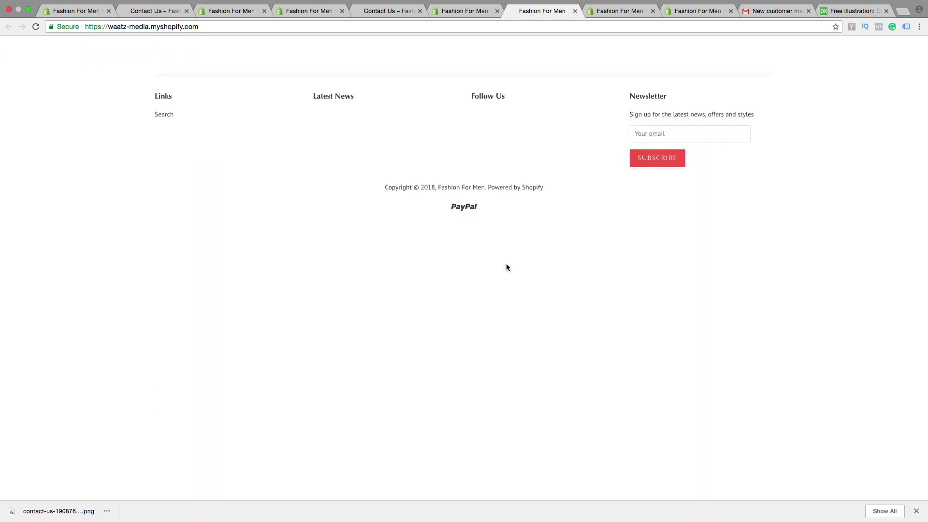
pyautogui.scroll(8, 507, 268)
pyautogui.scroll(10, 506, 267)
pyautogui.click(509, 265)
pyautogui.scroll(-5, 509, 268)
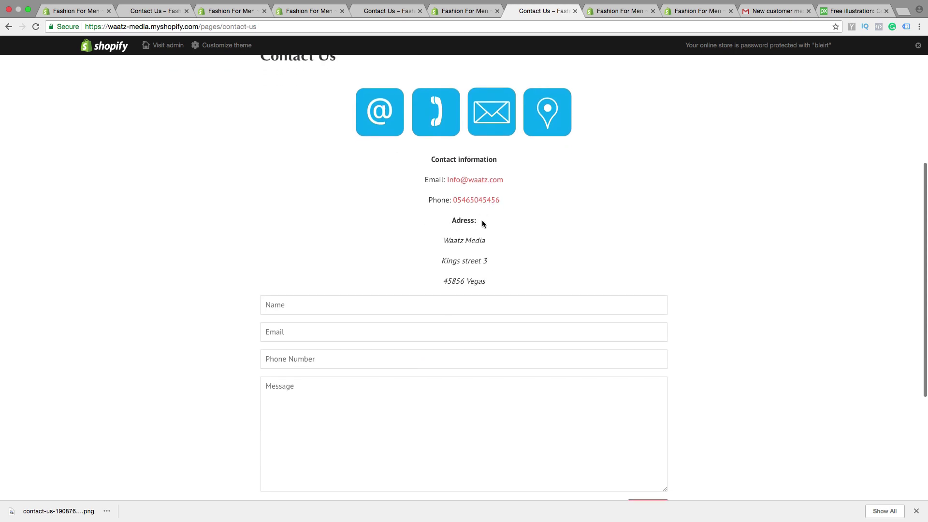
pyautogui.scroll(-4, 430, 192)
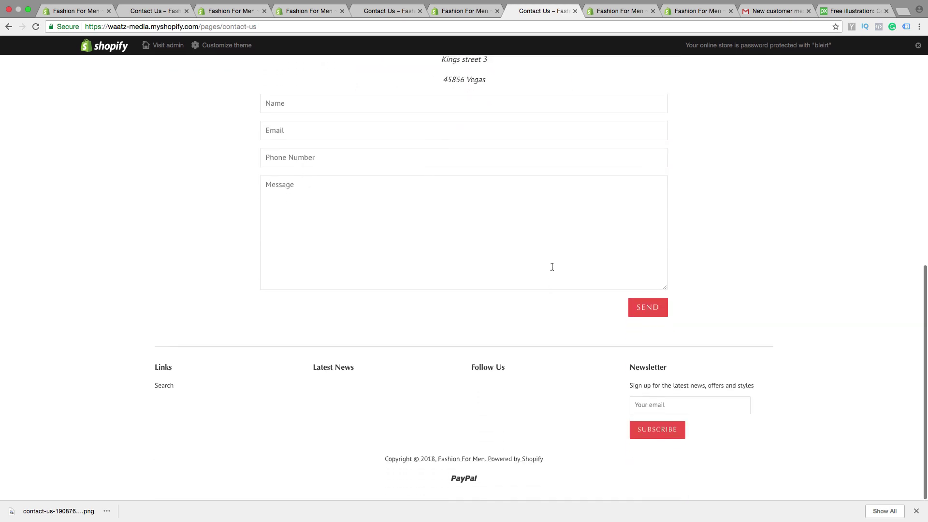
pyautogui.scroll(9, 532, 306)
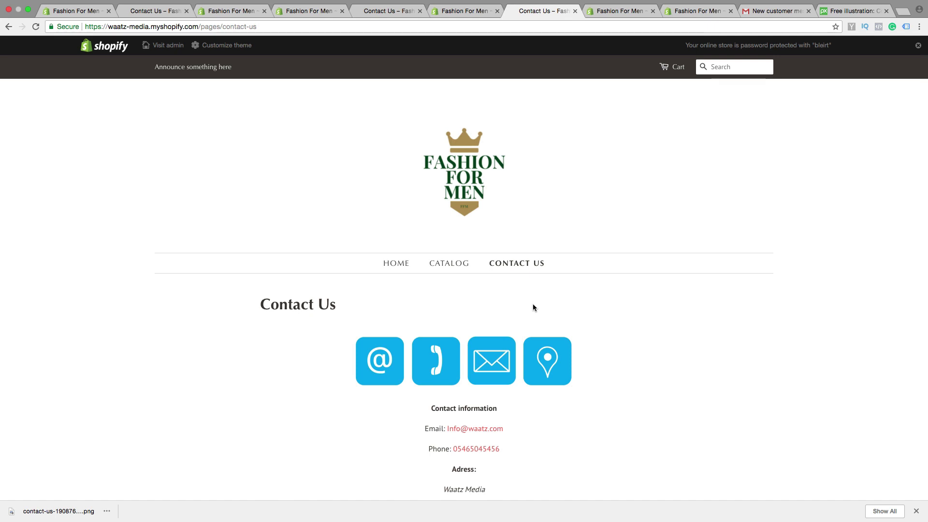